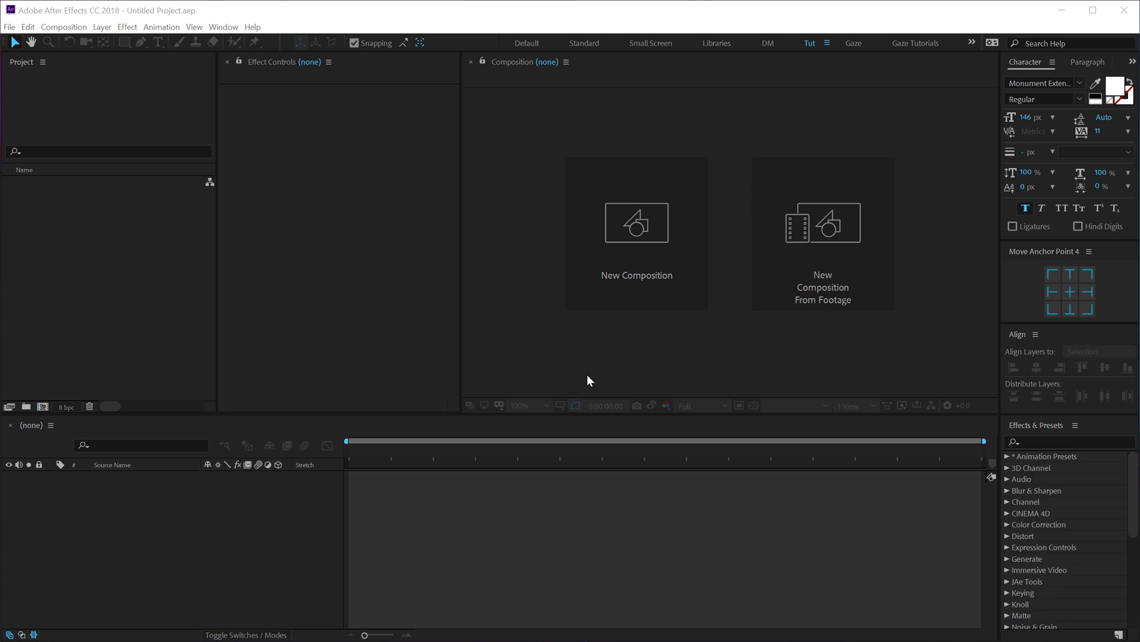
- Make a composition named Main from the HDTV 1080 29.97 preset, 10 seconds long
click(612, 287)
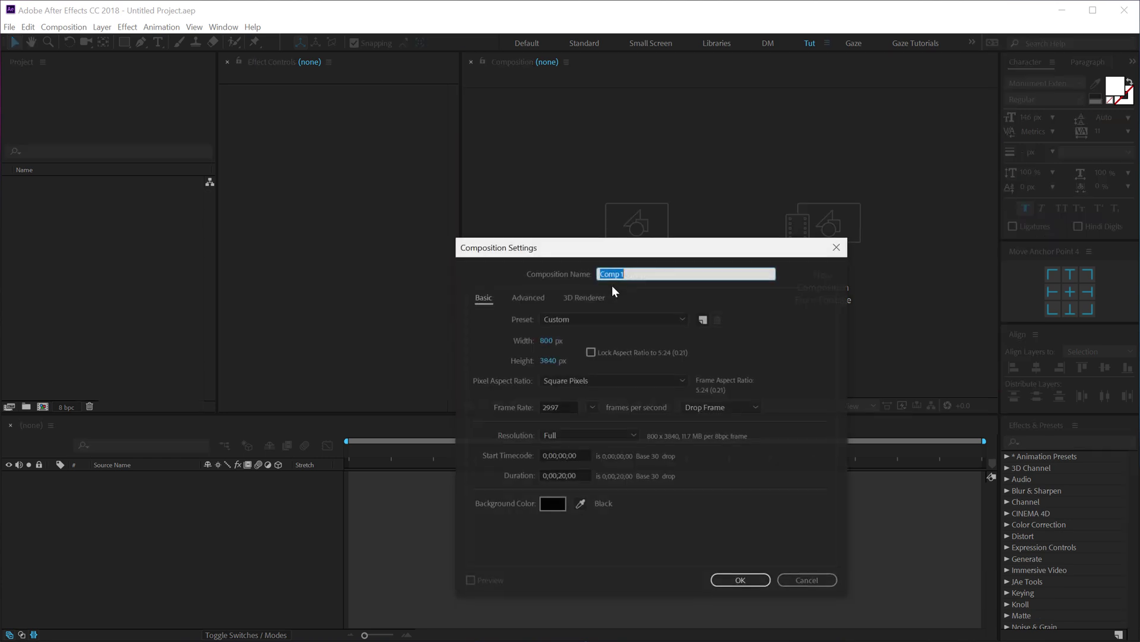
drag(600, 253, 503, 214)
click(465, 276)
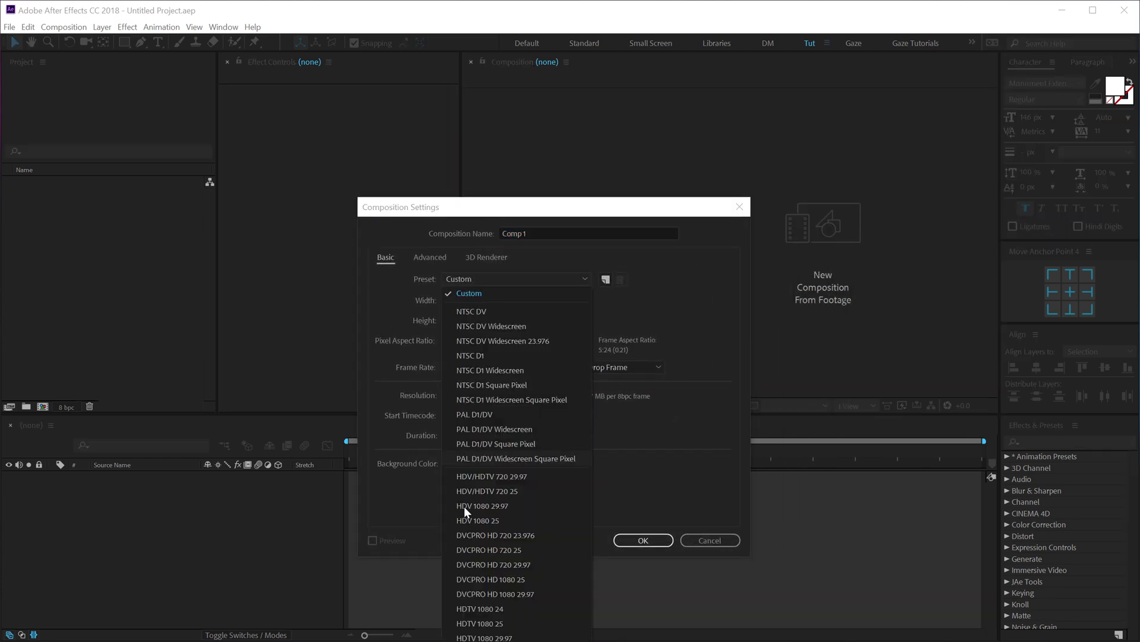
click(485, 638)
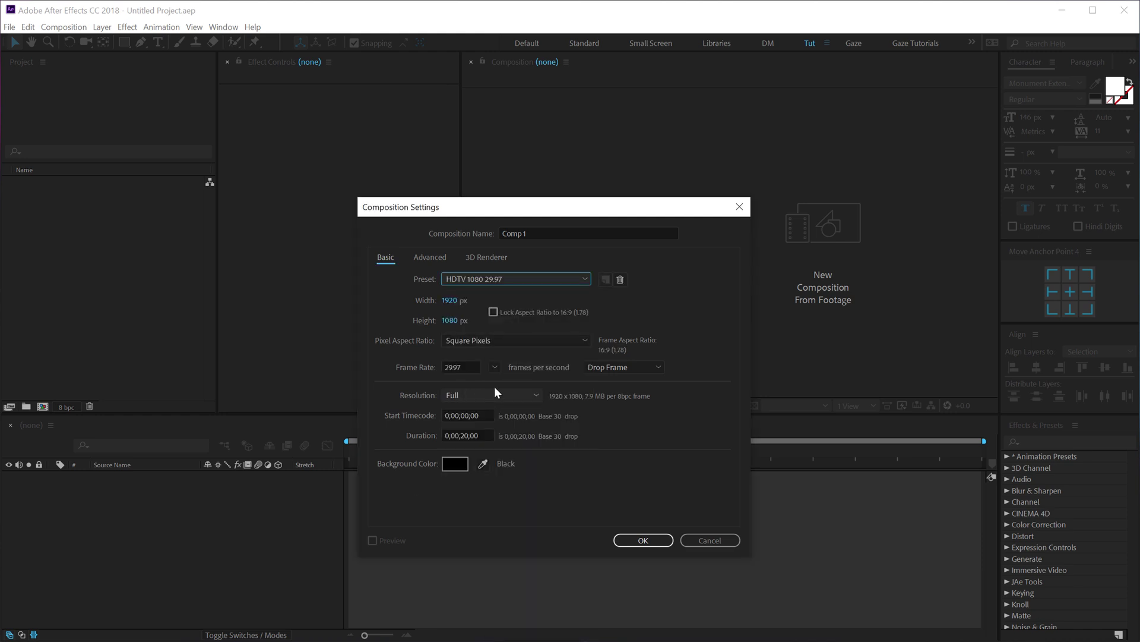
click(529, 235)
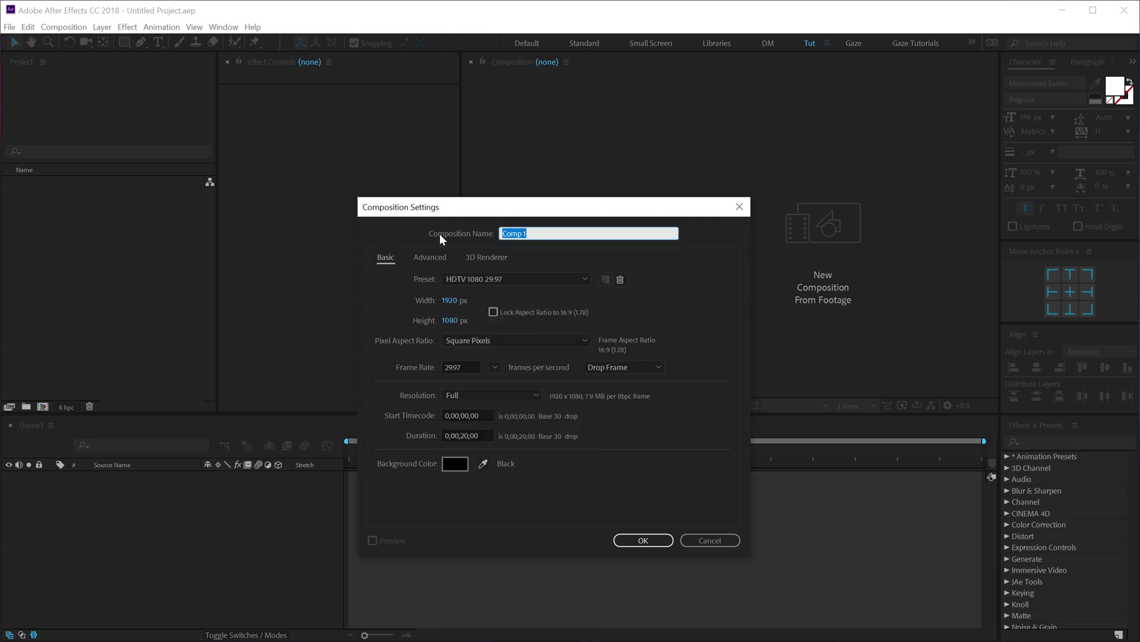
text(Main)
click(478, 436)
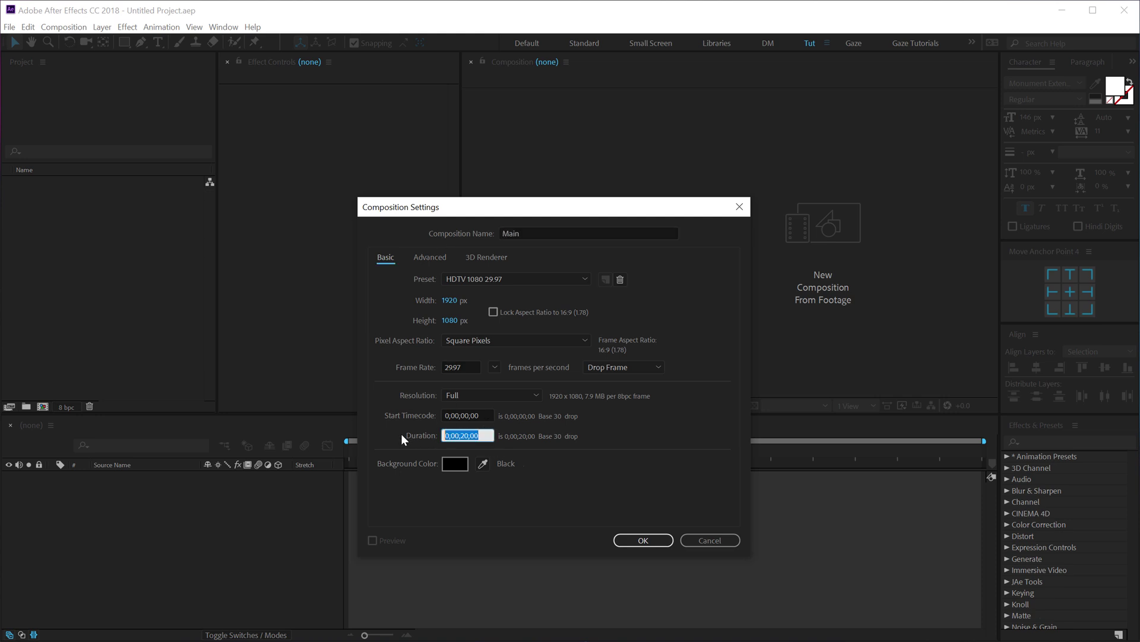
text(10)
click(641, 545)
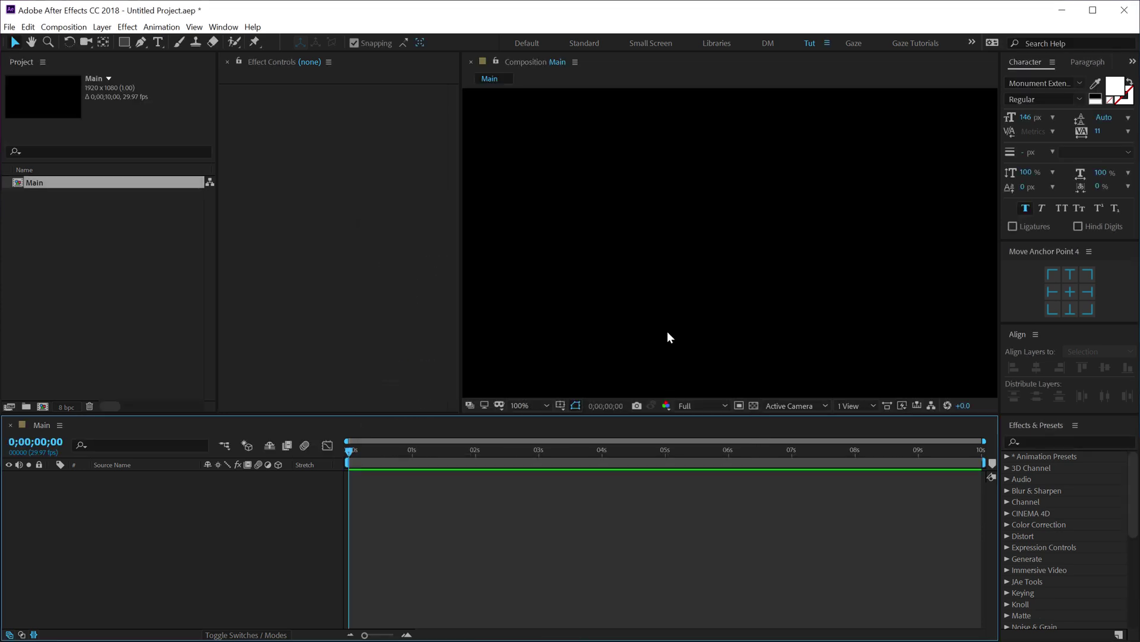
- Create a second composition named Text_01, sized 3840 px wide by 200 px tall
click(87, 262)
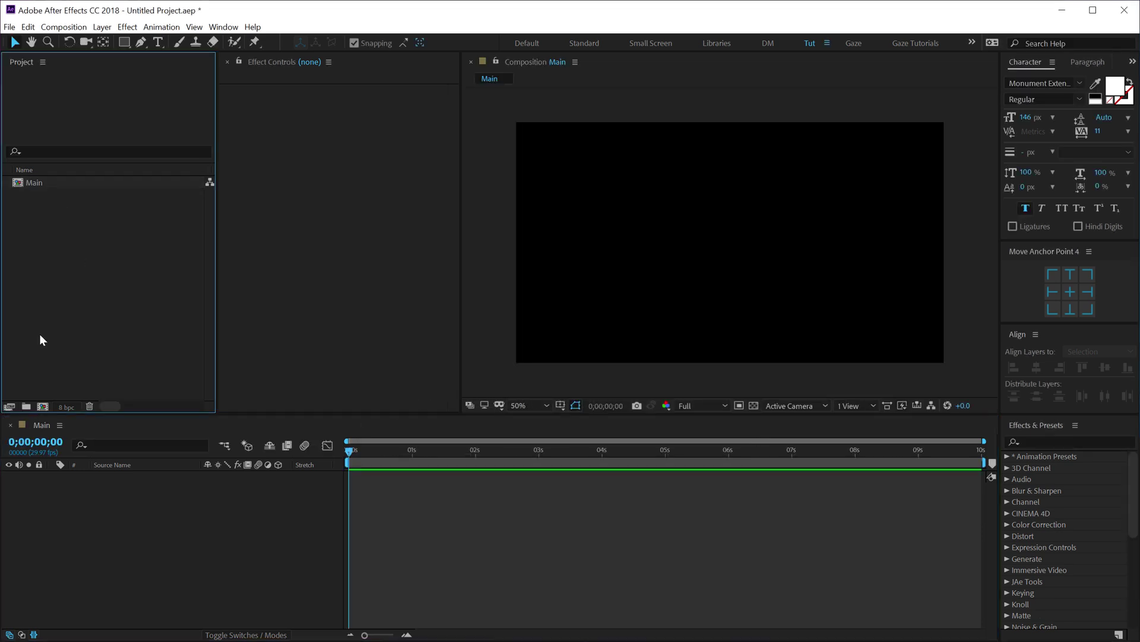
click(42, 406)
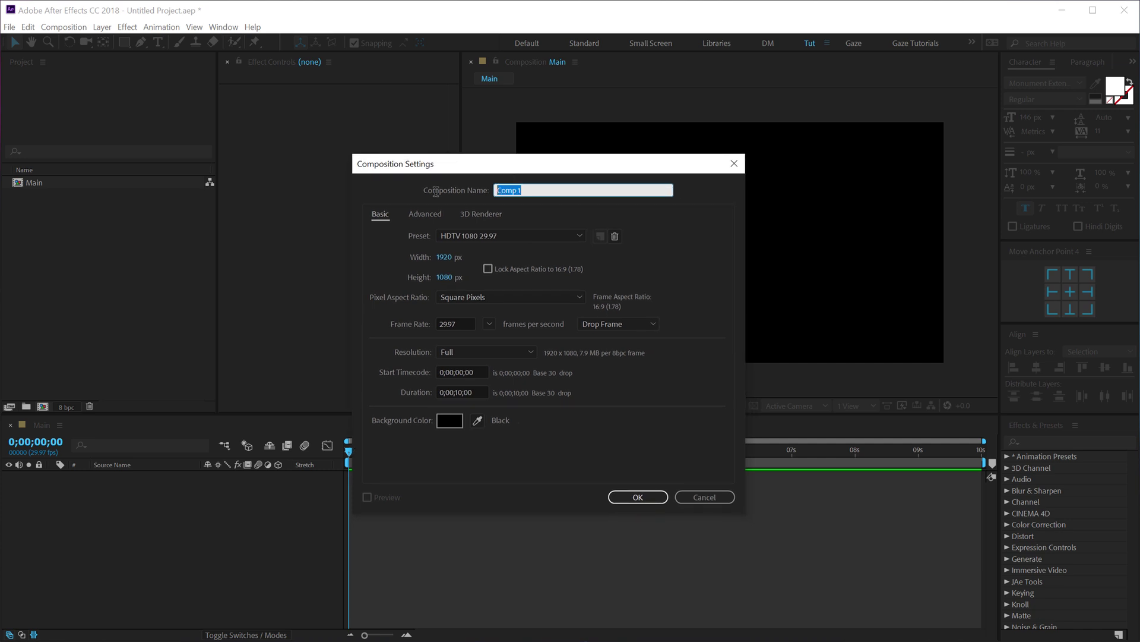
text(Tex_01t)
click(446, 277)
text(200)
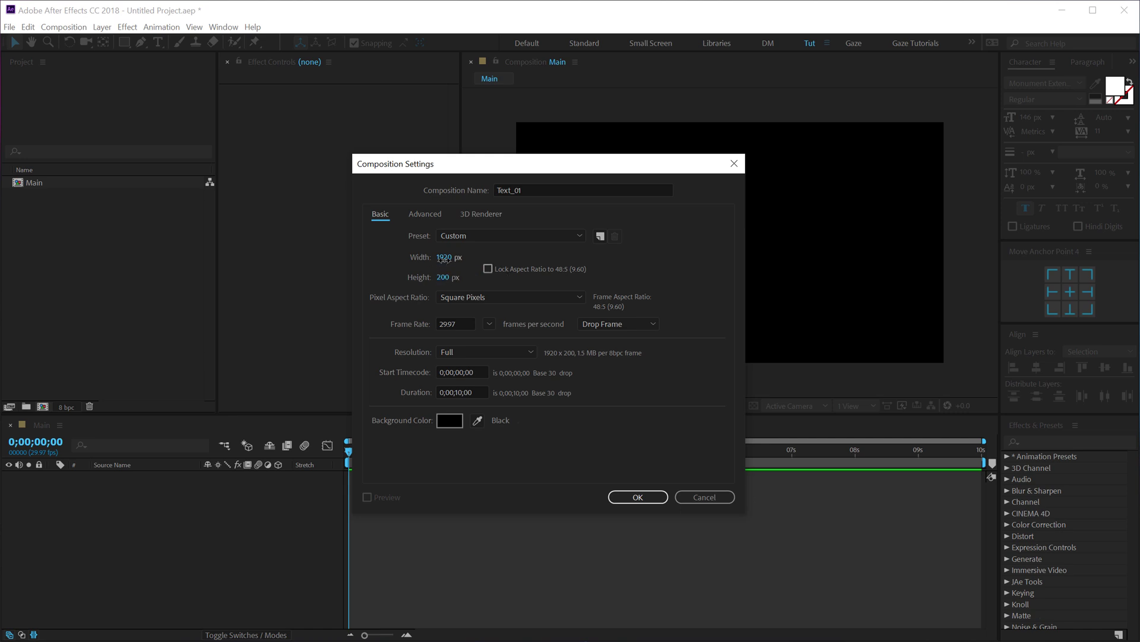
click(445, 258)
text(4)
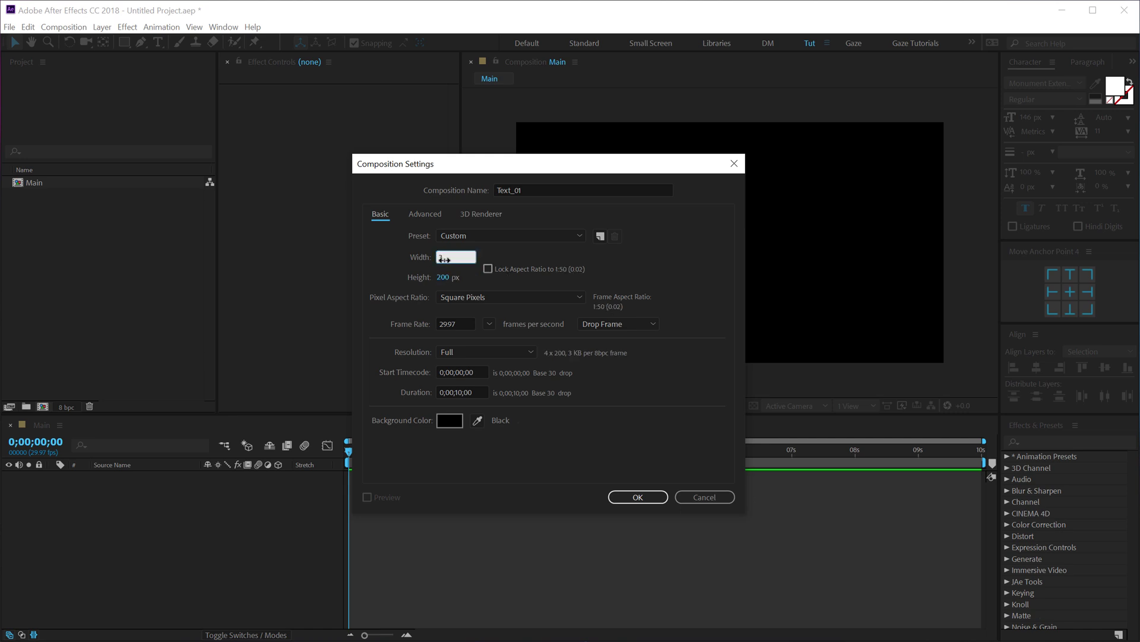
text(840)
click(615, 279)
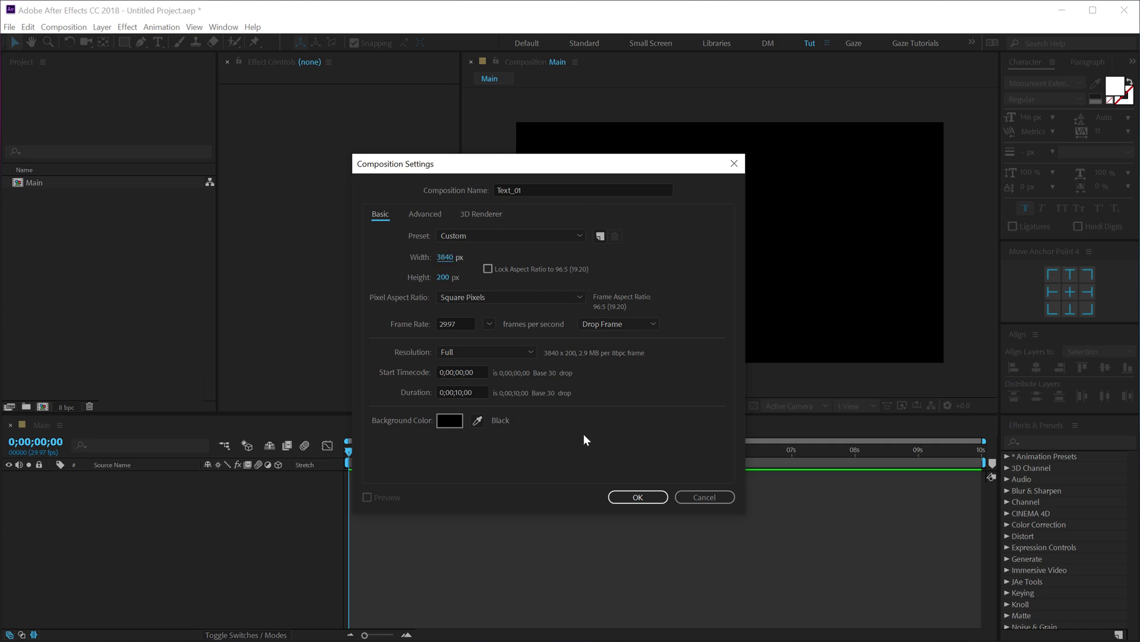
click(624, 496)
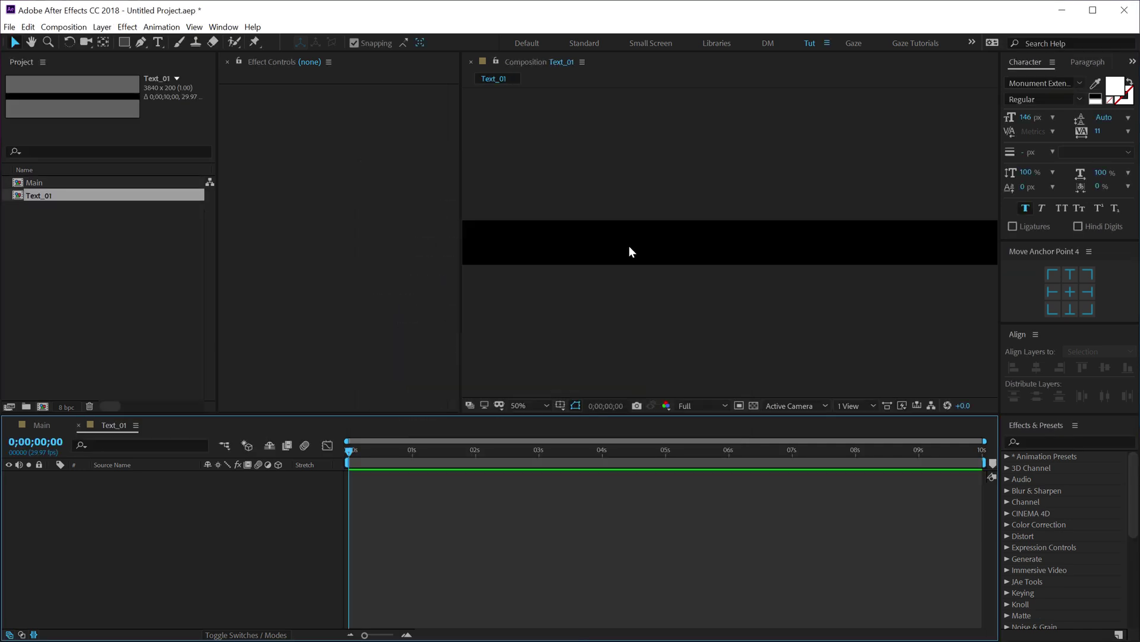
- Type STAY RAW in the Text_01 viewer and centre it horizontally and vertically
click(158, 42)
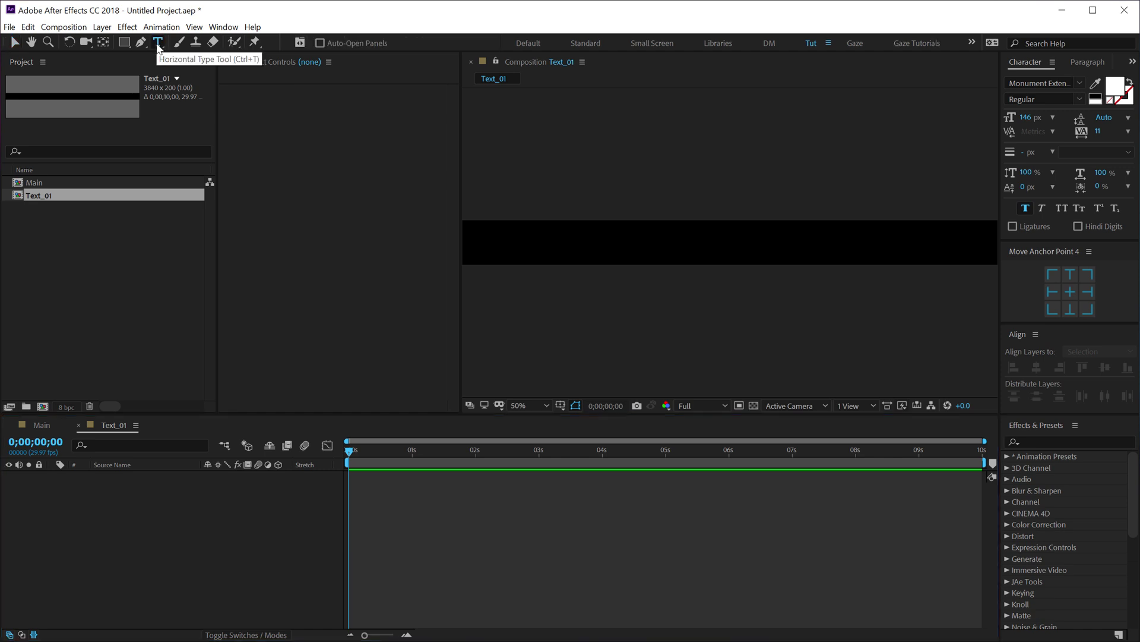
click(591, 241)
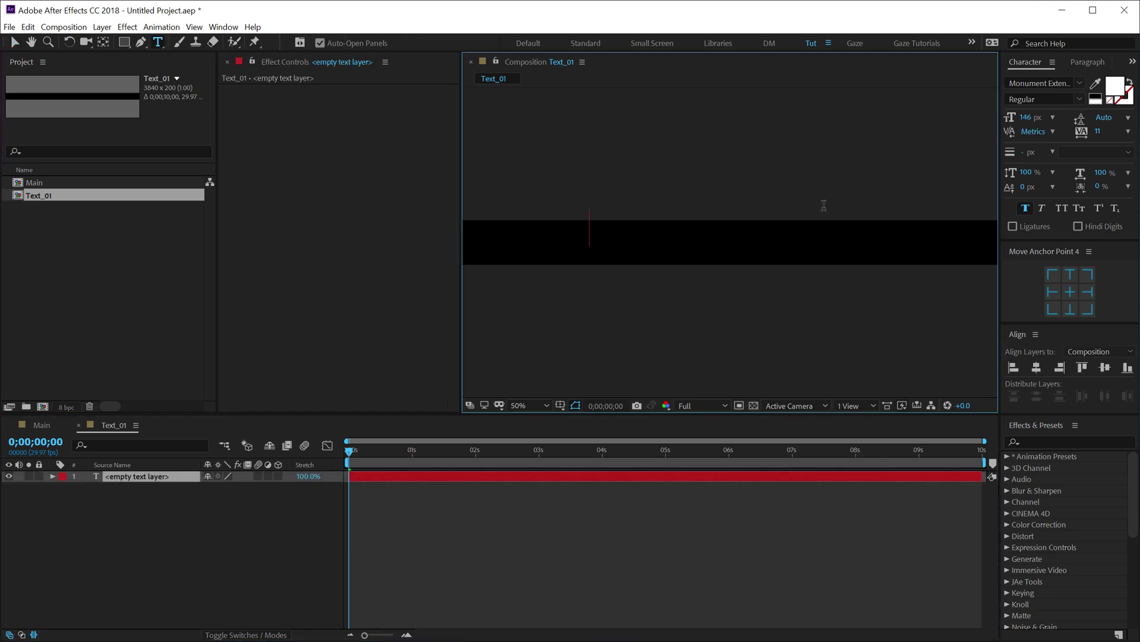
text(STAY)
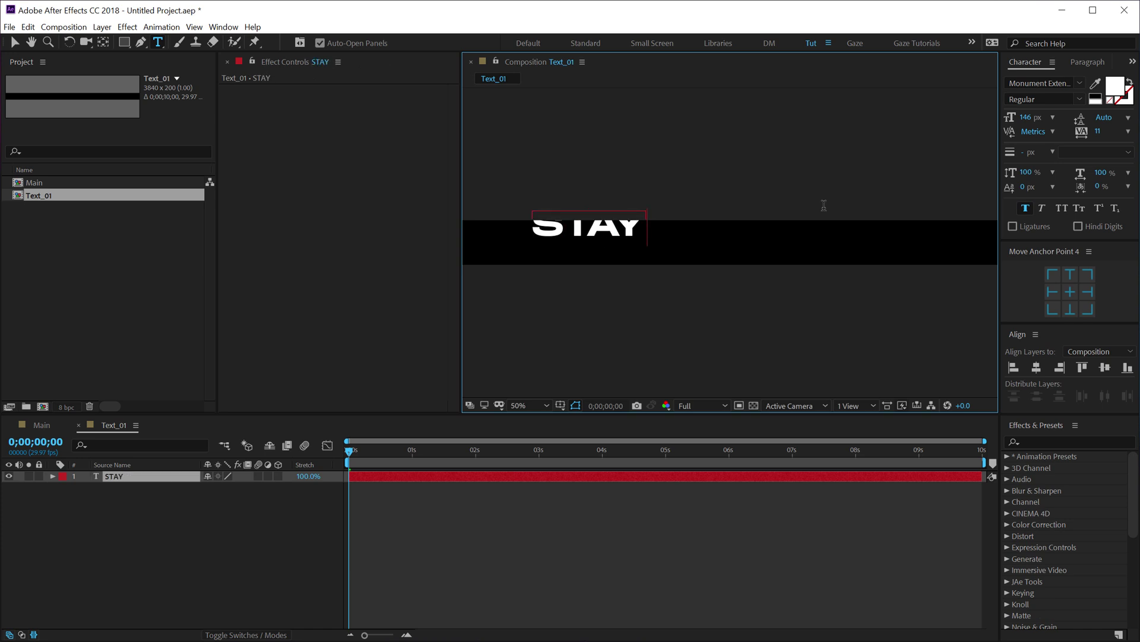
text( RAW)
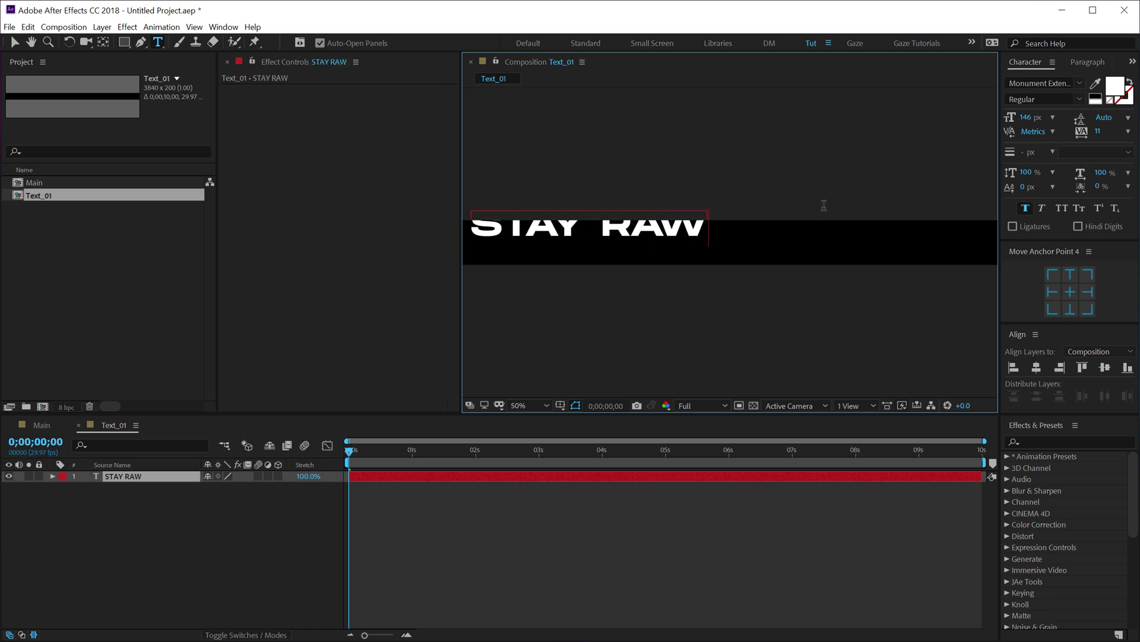
click(13, 44)
click(1037, 367)
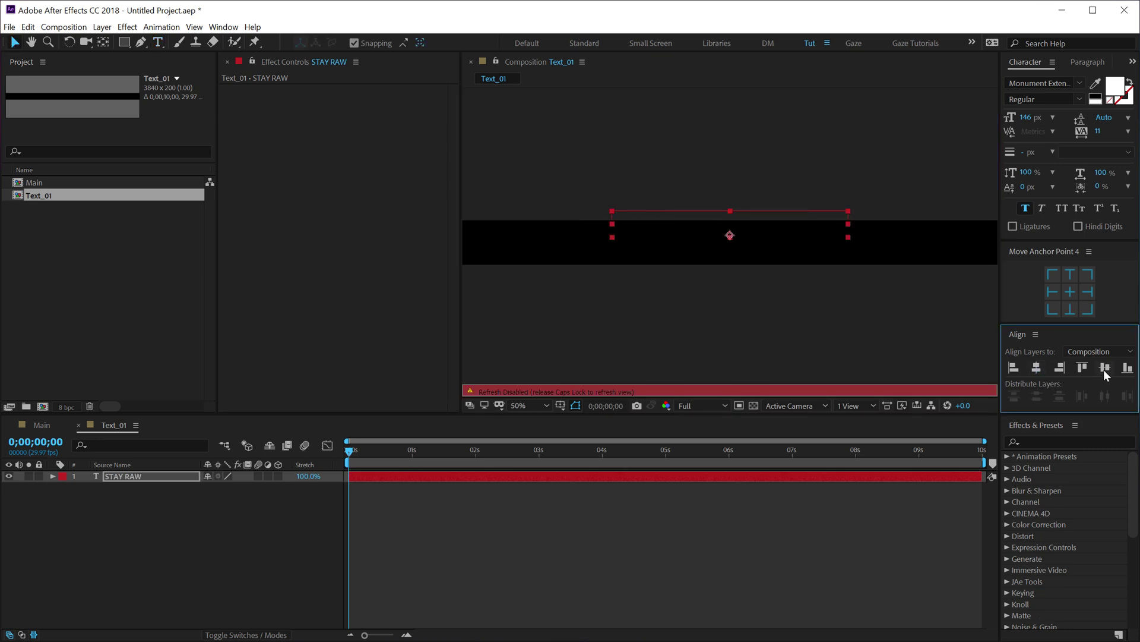
click(1105, 367)
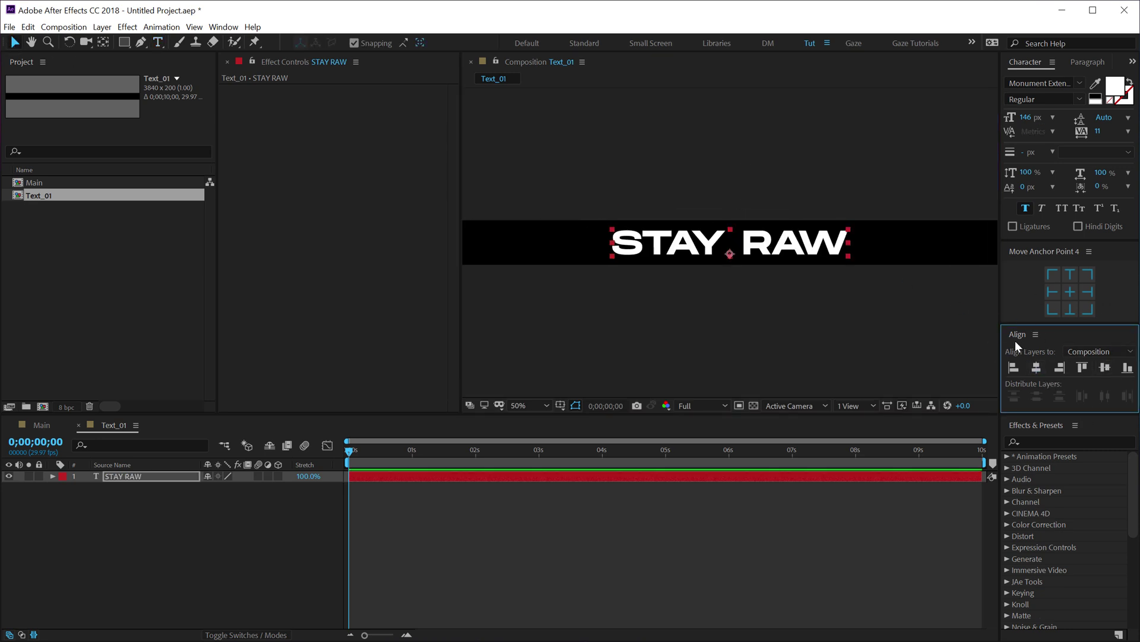
- Select the STAY RAW text layer to review its properties, then deselect it
click(221, 27)
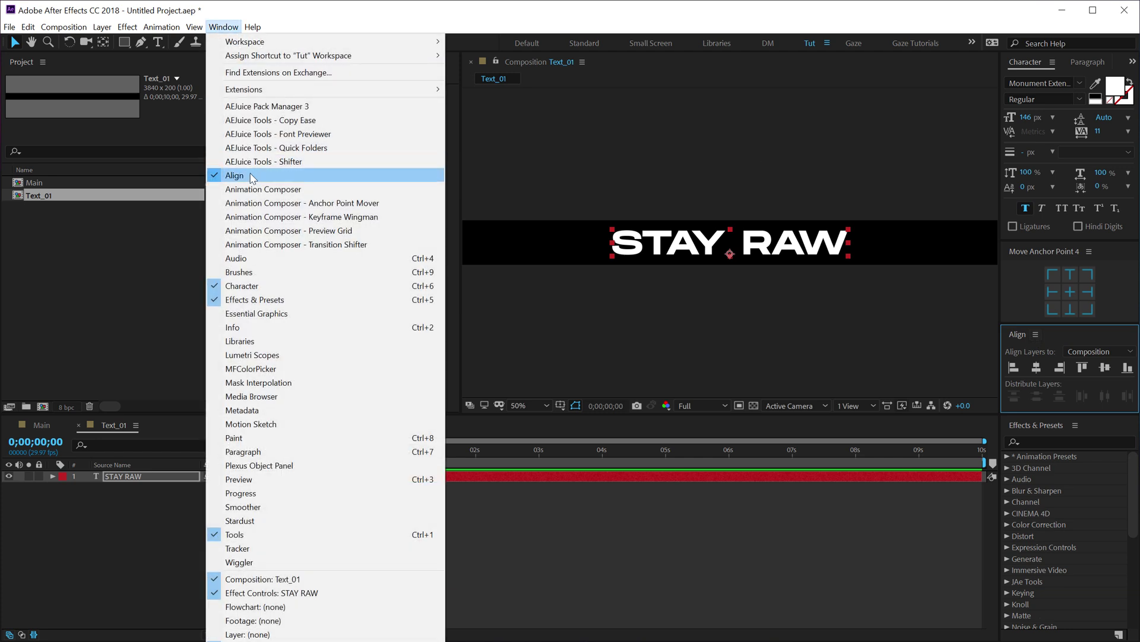
click(774, 281)
click(792, 256)
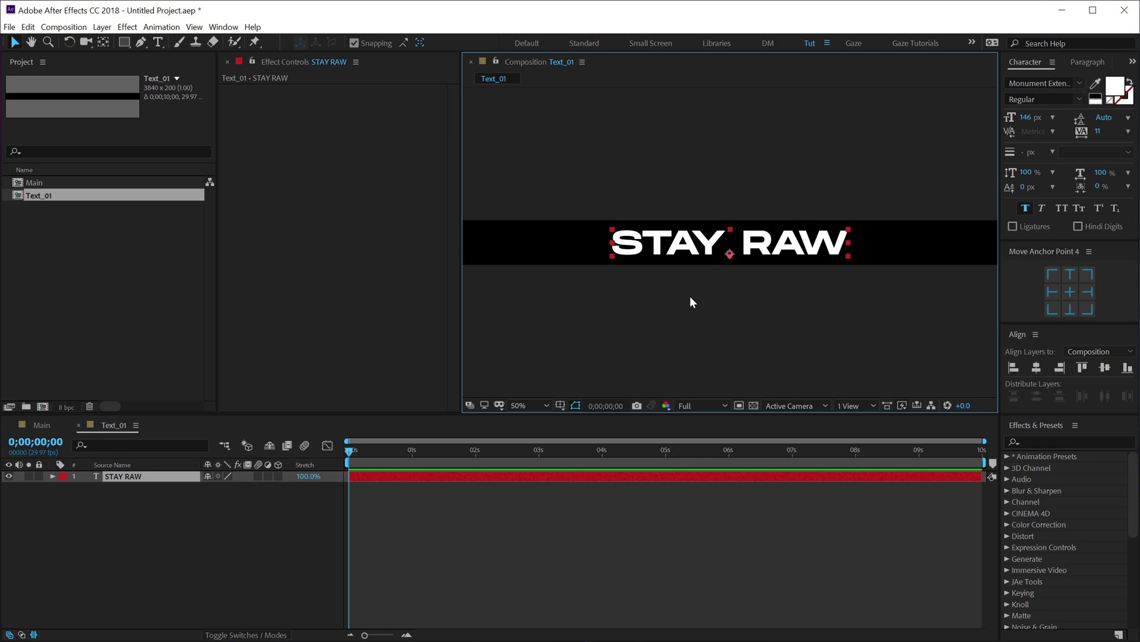
scroll(680, 277, down, 1)
scroll(619, 289, up, 1)
scroll(609, 321, down, 1)
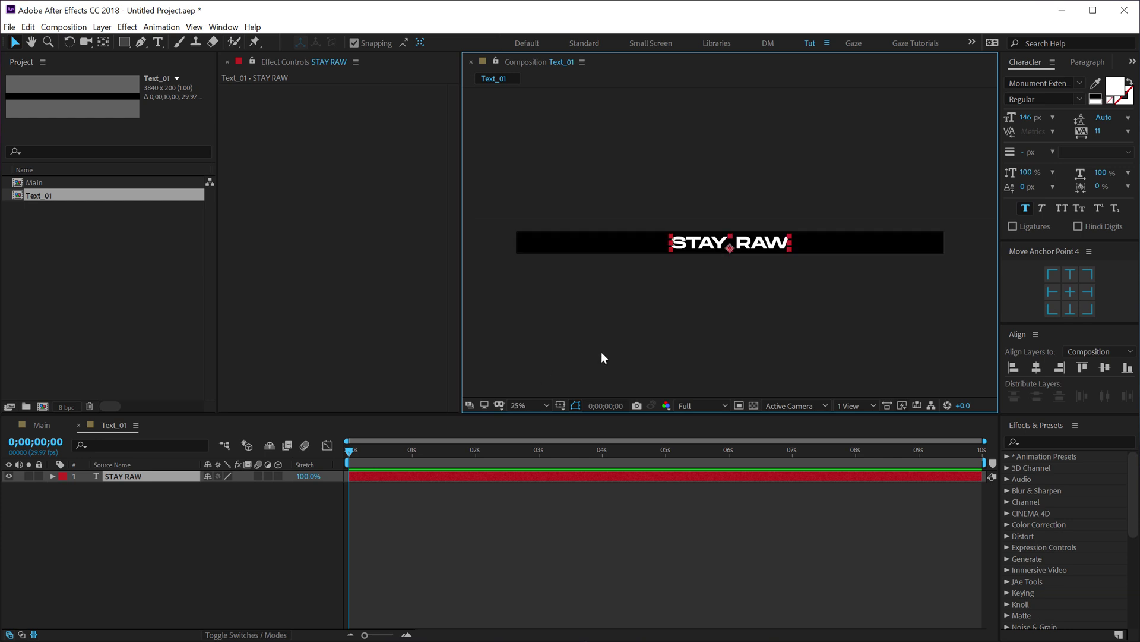
click(149, 574)
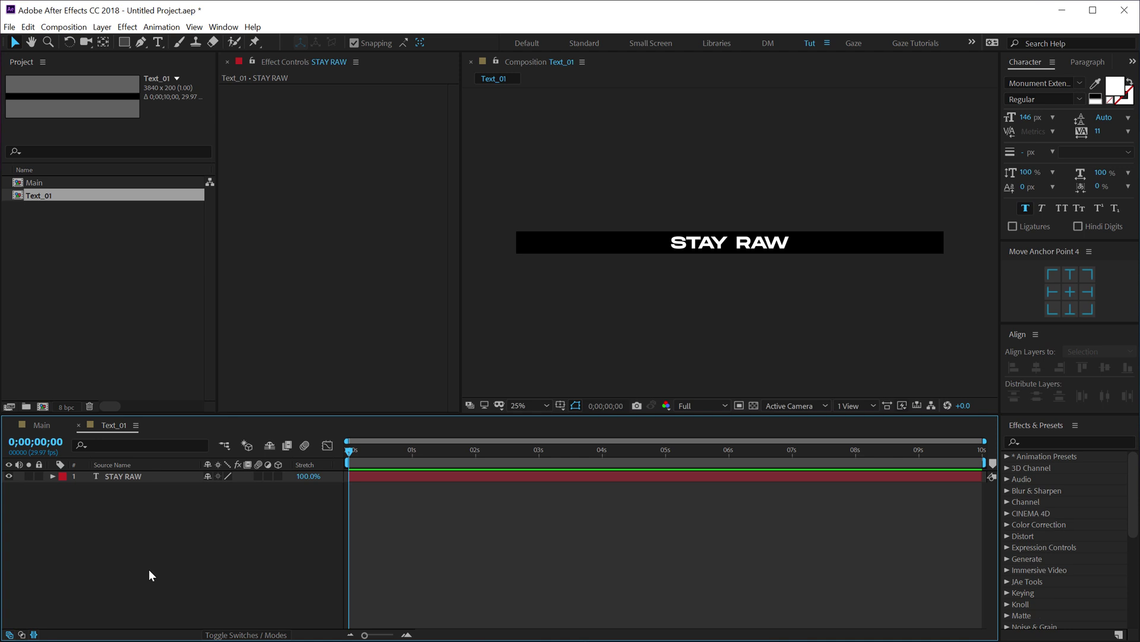
- Add a black solid named BG and place it beneath the STAY RAW text layer
key(ctrl+y)
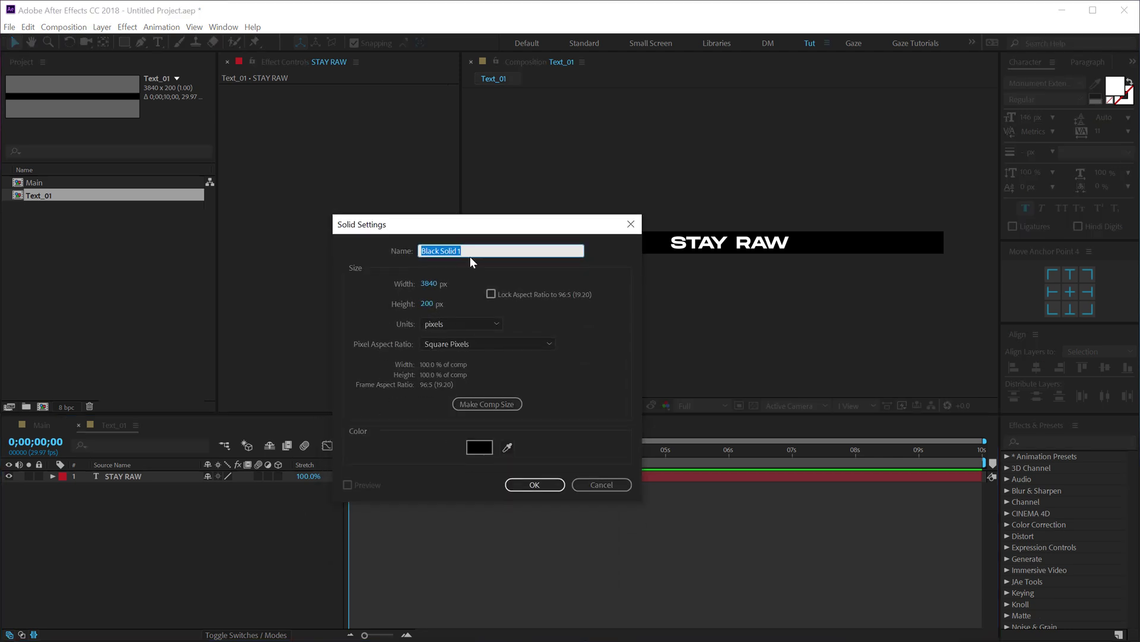
click(470, 251)
key(ctrl+a)
text(BG)
click(522, 486)
drag(105, 483, 109, 508)
click(109, 533)
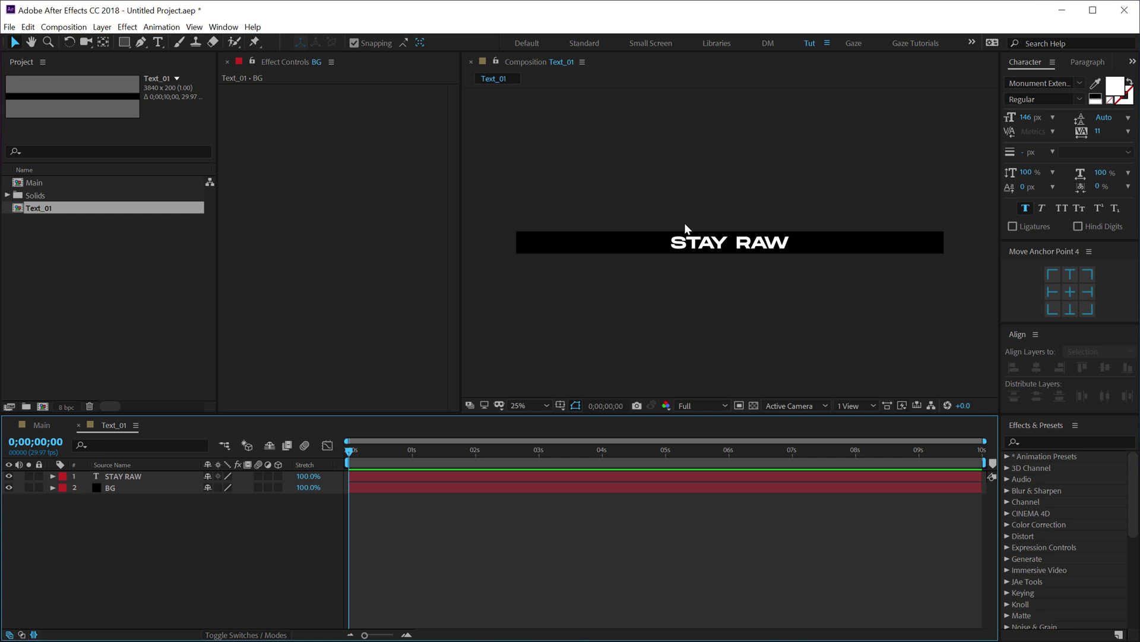
- Duplicate the Text_01 composition with Ctrl+D to make Text_02
click(114, 354)
click(43, 212)
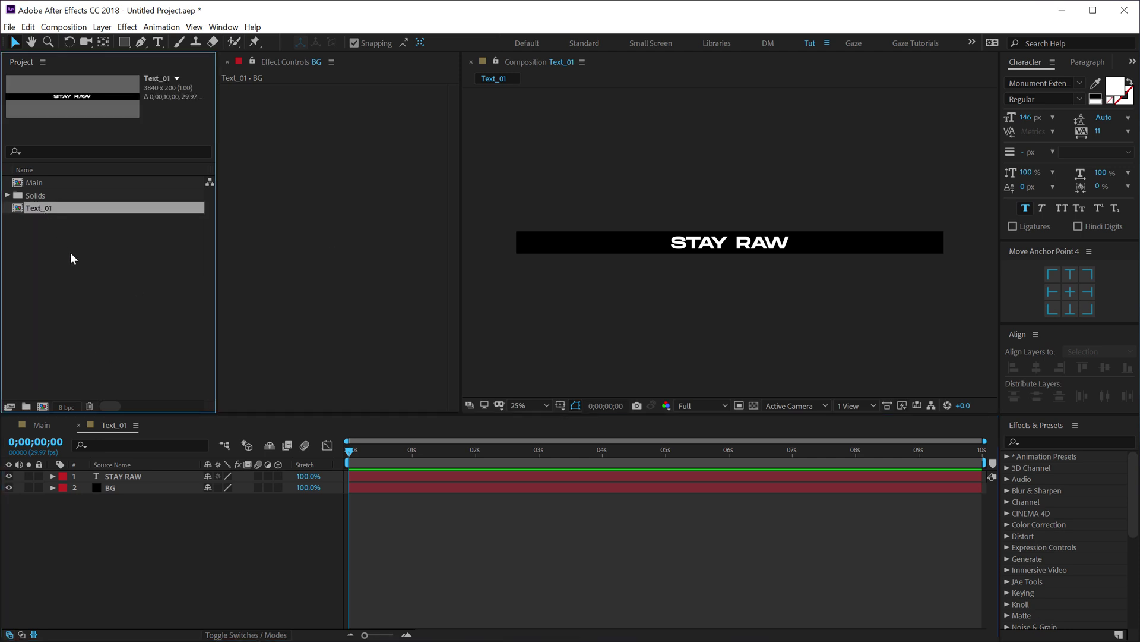
key(ctrl+d)
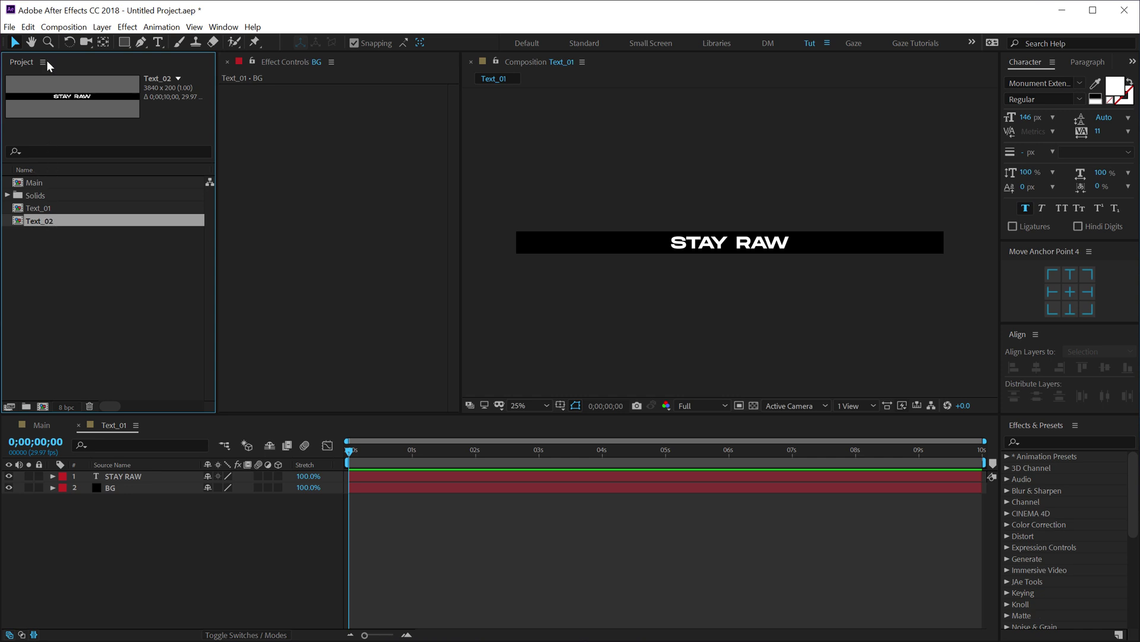
click(128, 509)
- In Text_02, change the text from STAY RAW to STAY CREATIVE
double_click(47, 223)
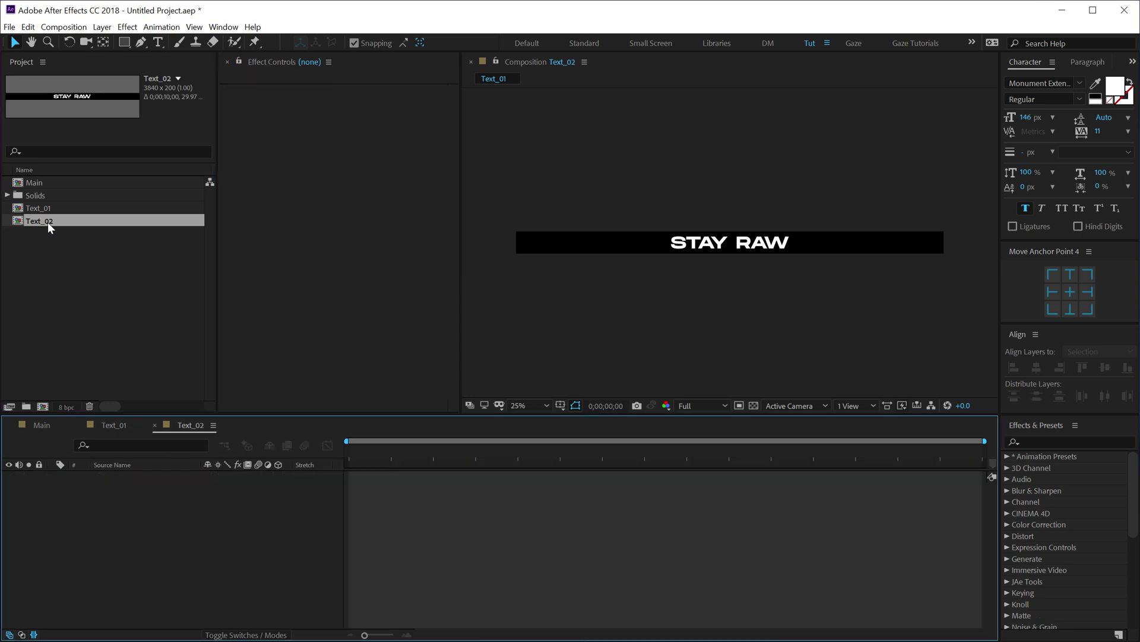
double_click(127, 477)
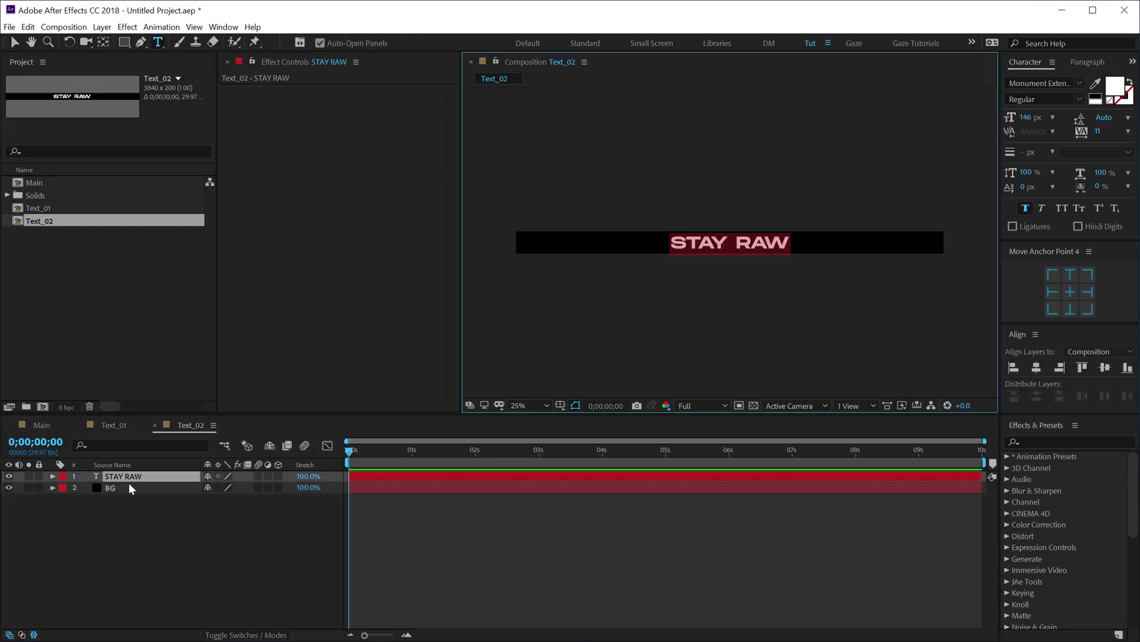
key(Right)
key(BackSpace)
key(BackSpace)
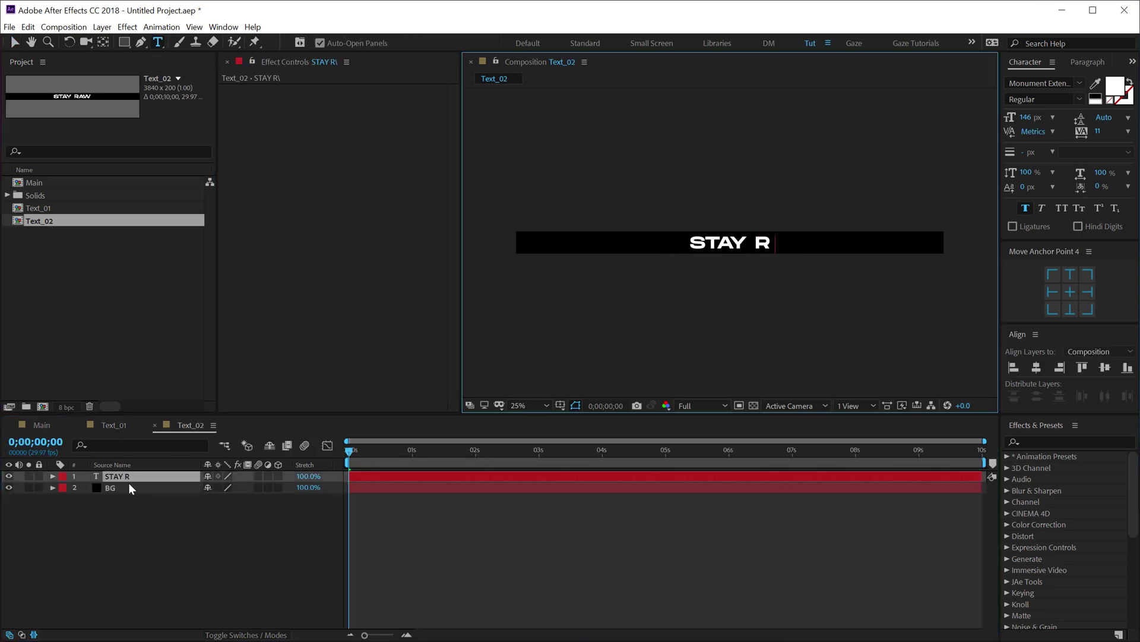
key(BackSpace)
text(CREATIVE)
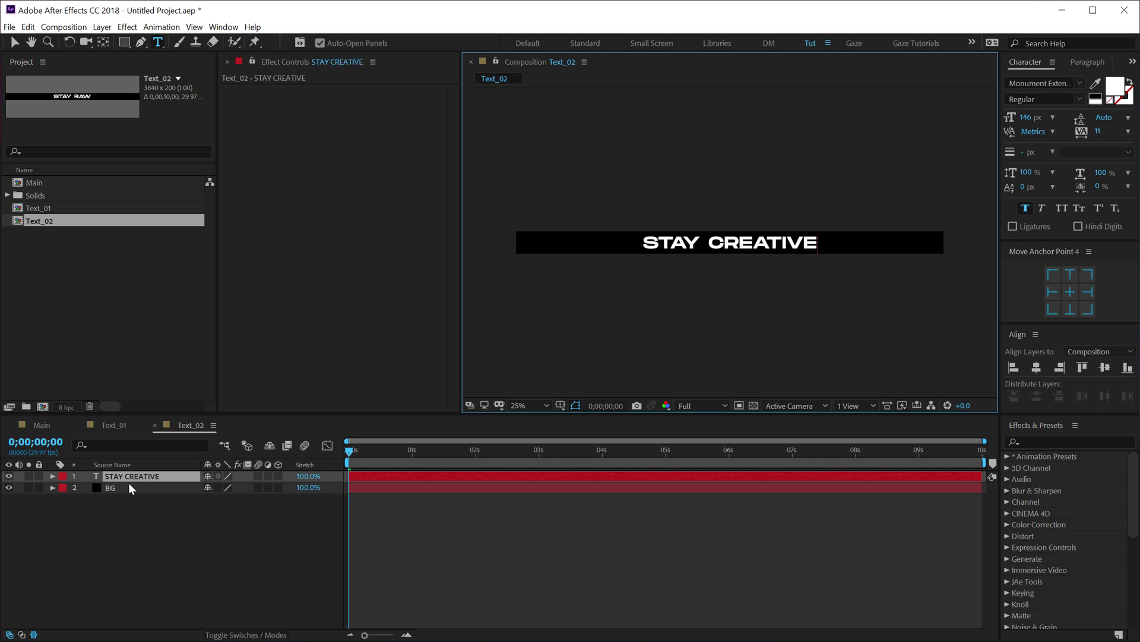
click(14, 44)
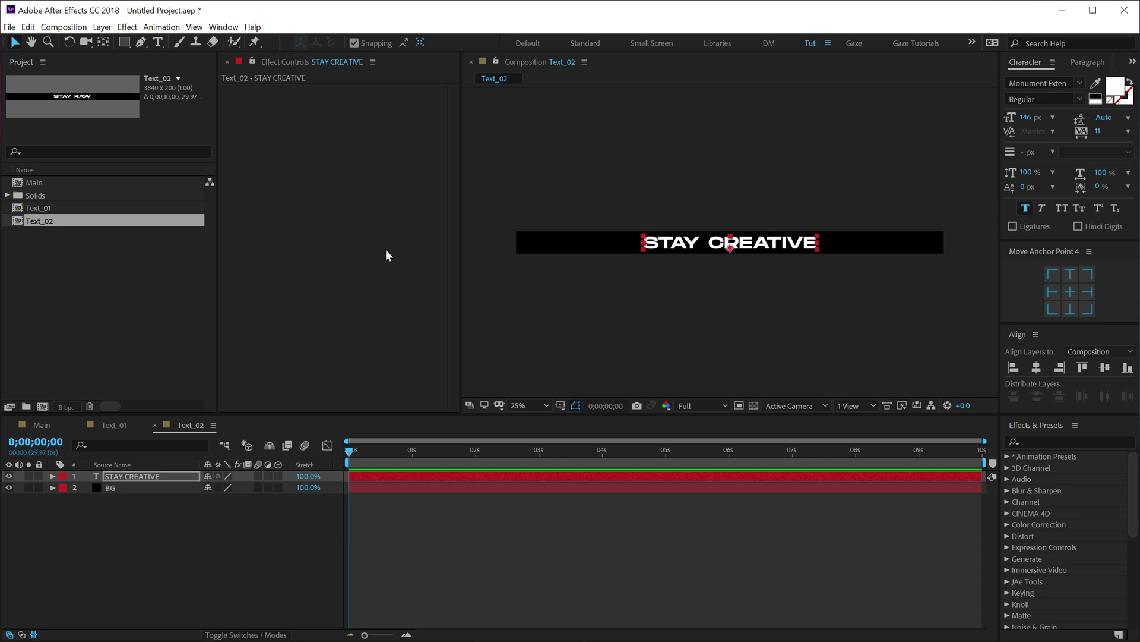
click(86, 348)
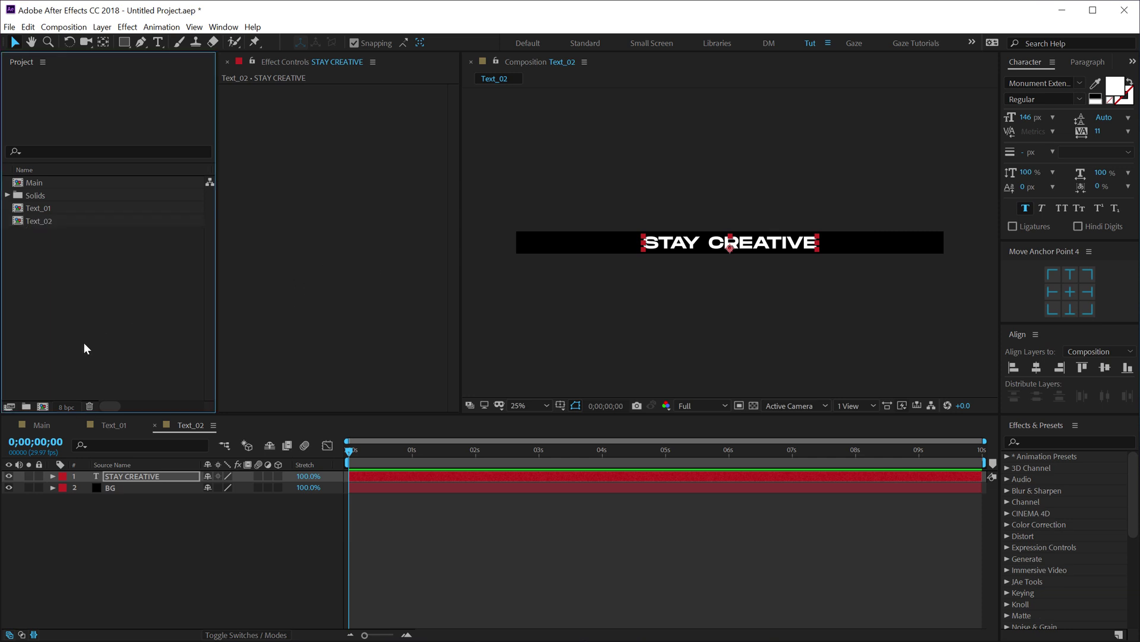
- Size a new composition to 800 px wide (200*4) by 3840 px tall
click(43, 406)
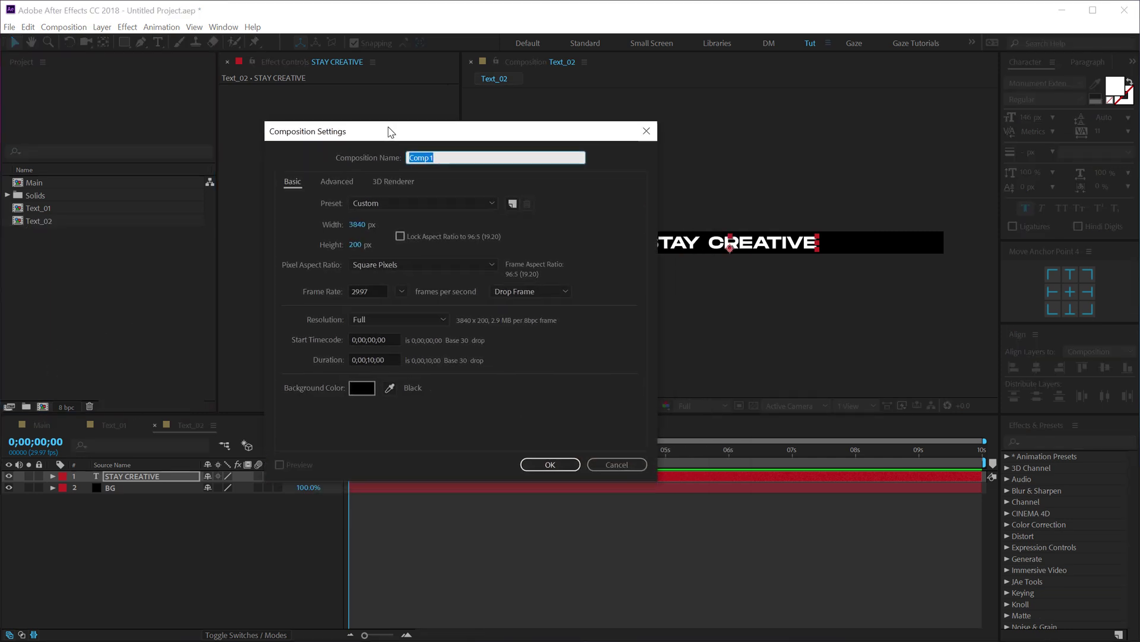
drag(390, 132, 391, 132)
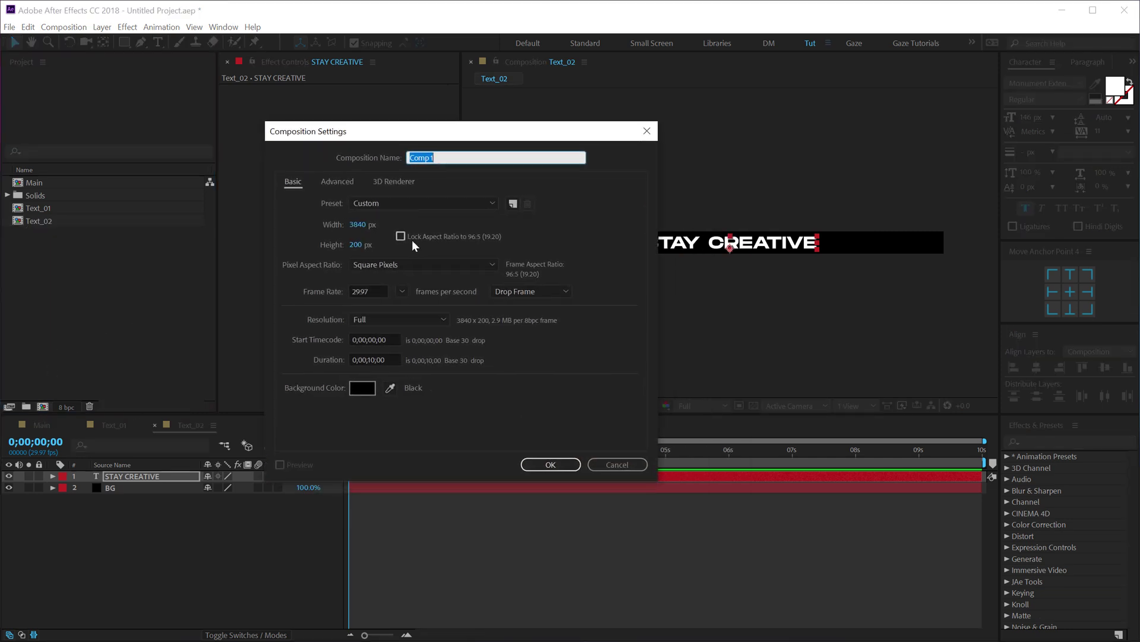
click(359, 224)
text(200)
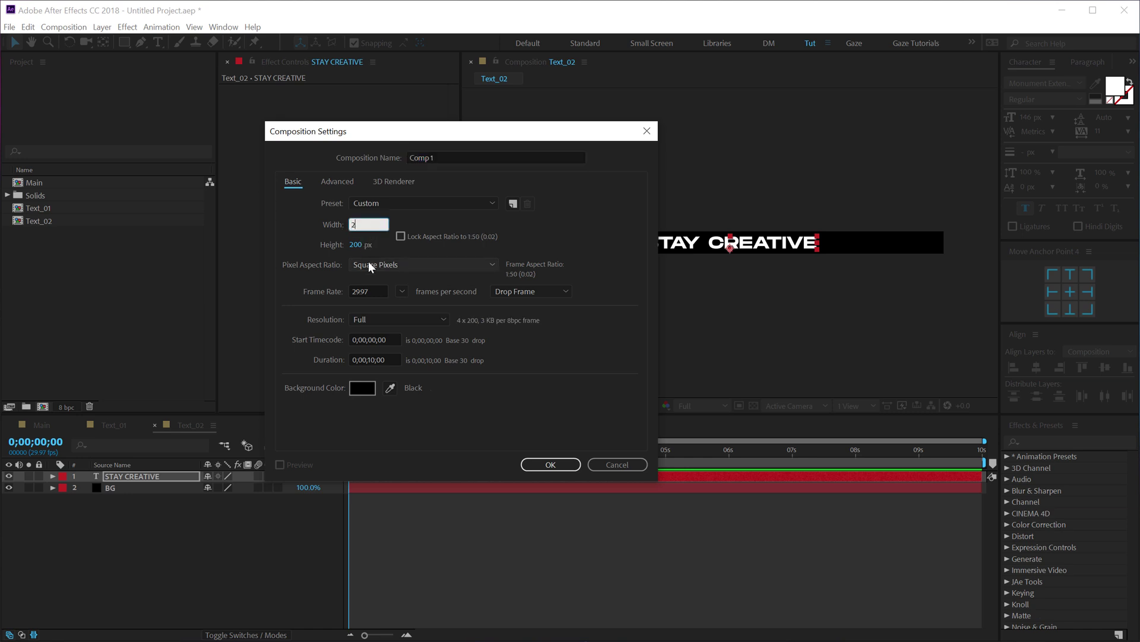
click(361, 245)
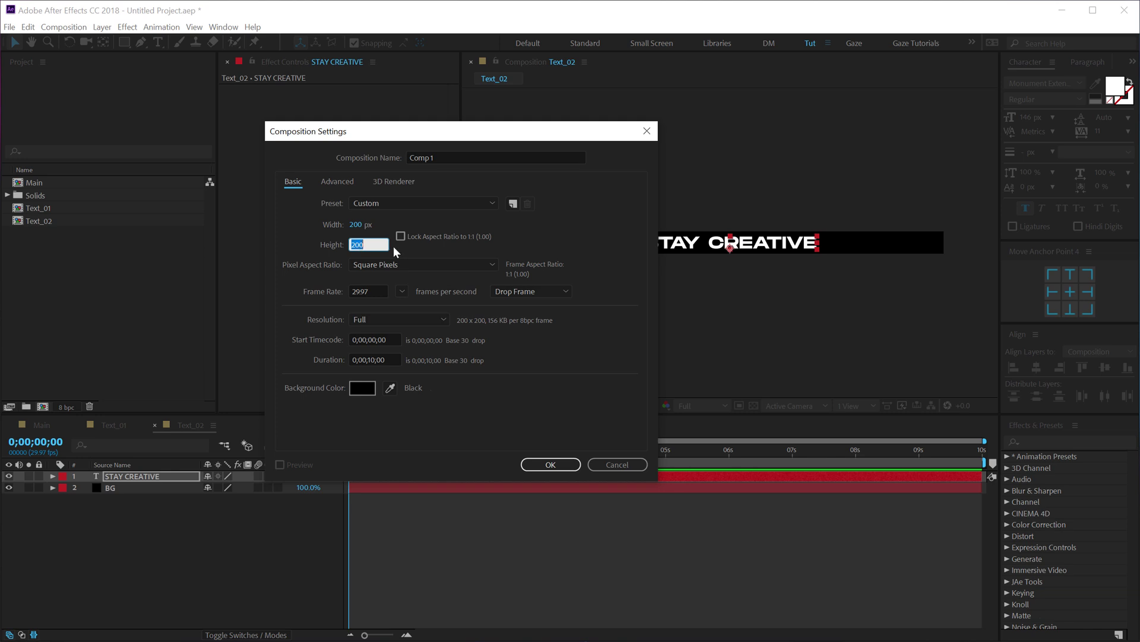
text(3840)
key(Return)
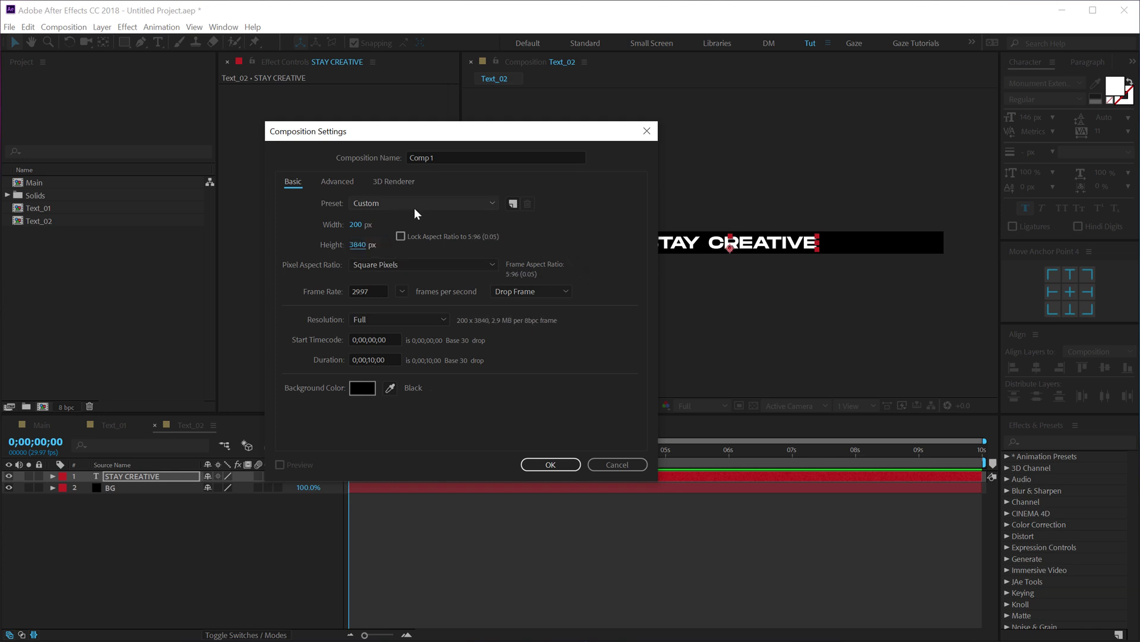
click(360, 230)
click(389, 227)
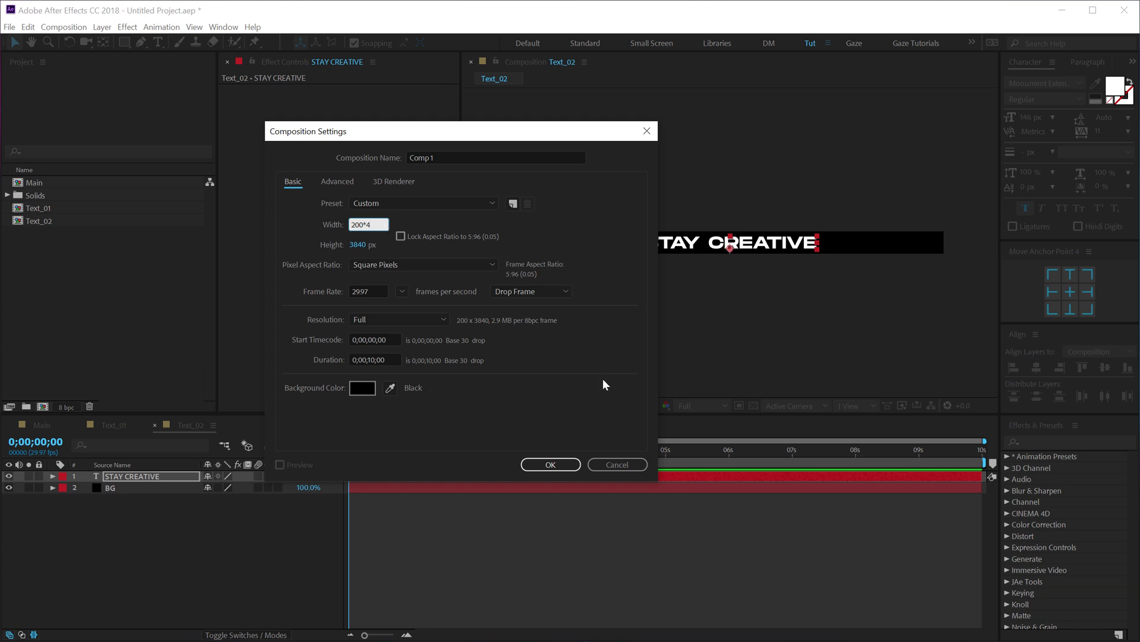
key(Return)
- Name the new composition Pattern and create it
click(460, 158)
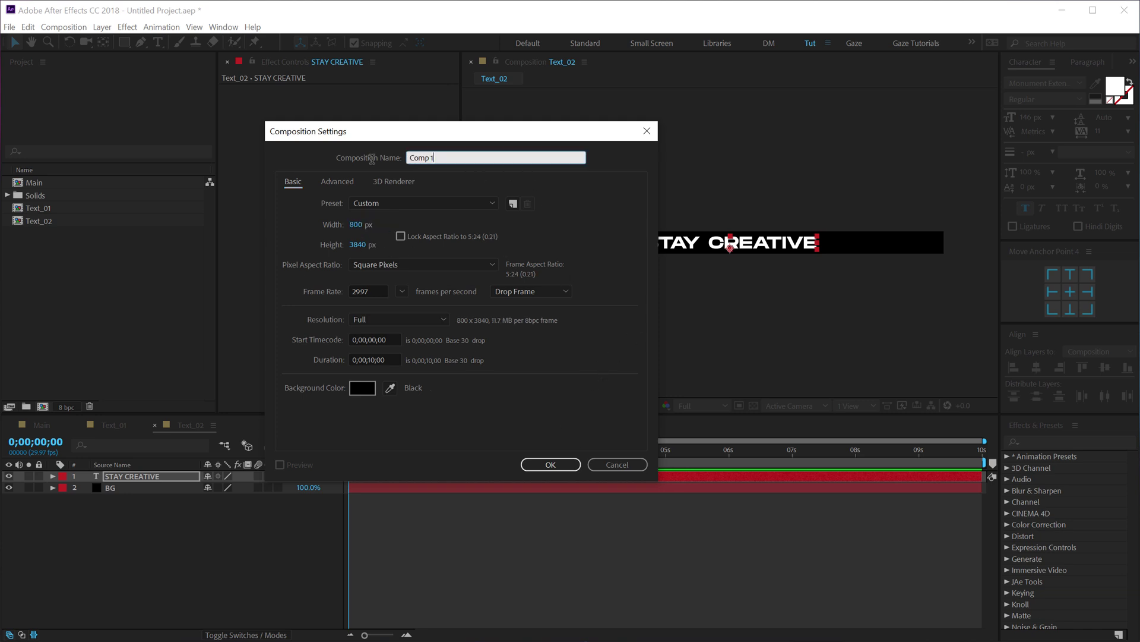
key(ctrl+a)
text(pATTERN)
drag(451, 158, 352, 155)
text(Pattern)
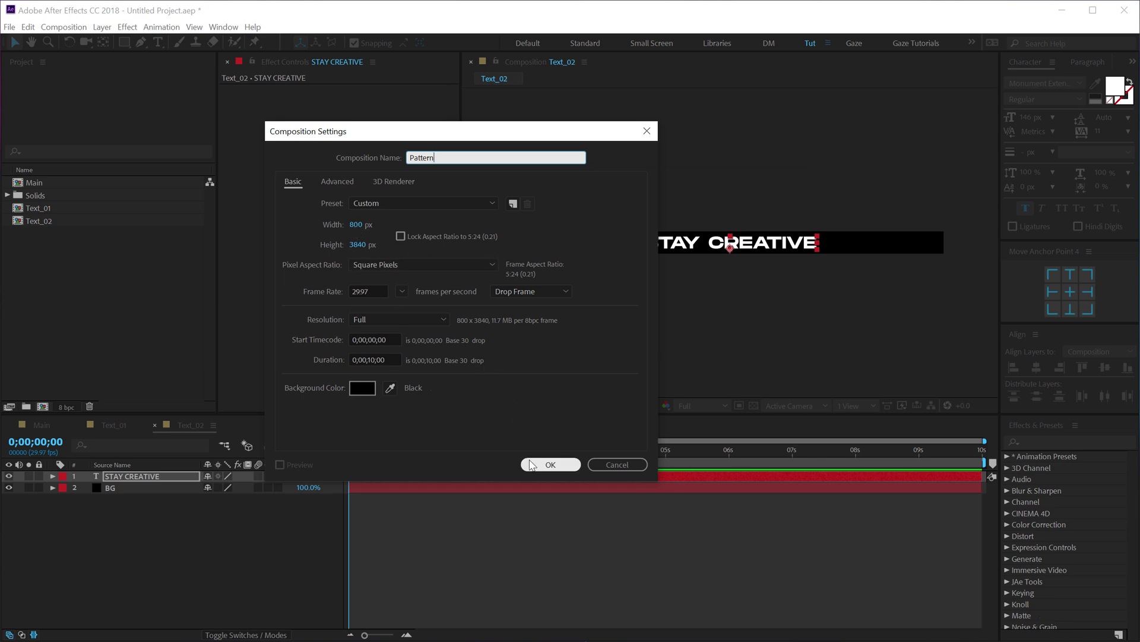
click(551, 464)
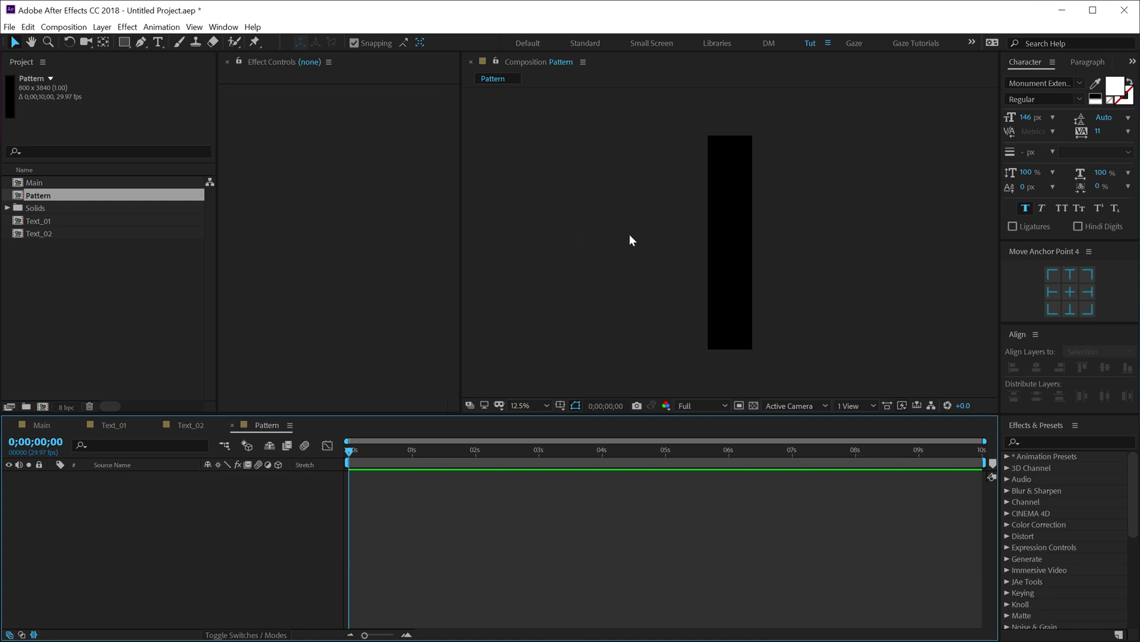
- Add Text_01 to Pattern, rotate it 90°, and align it to the right edge
drag(42, 221, 108, 512)
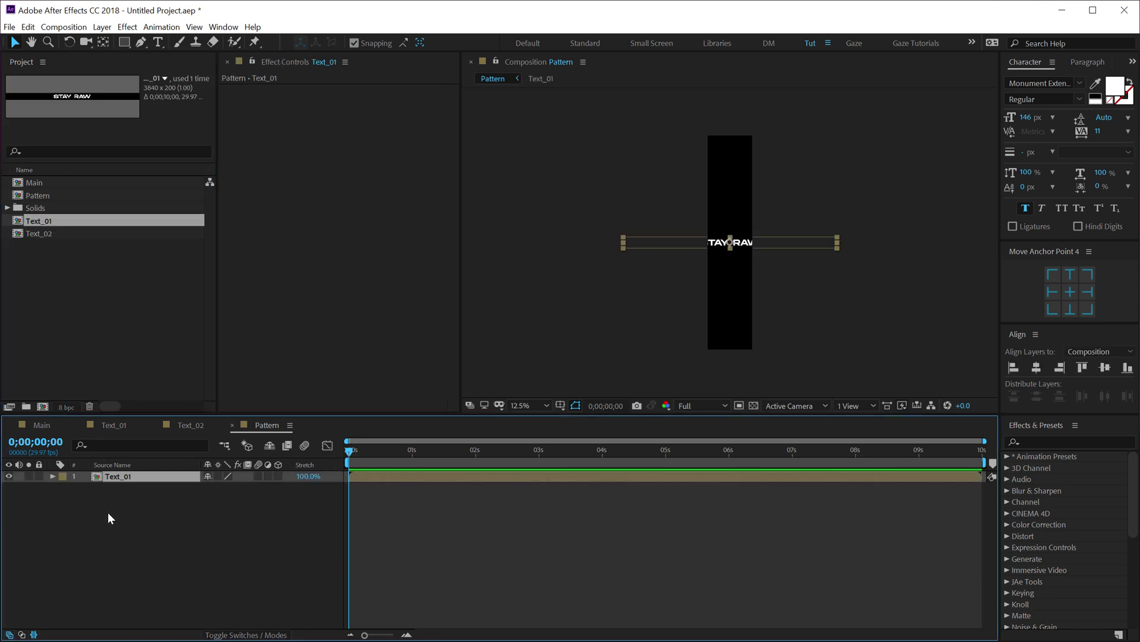
key(r)
click(225, 487)
text(90)
key(Return)
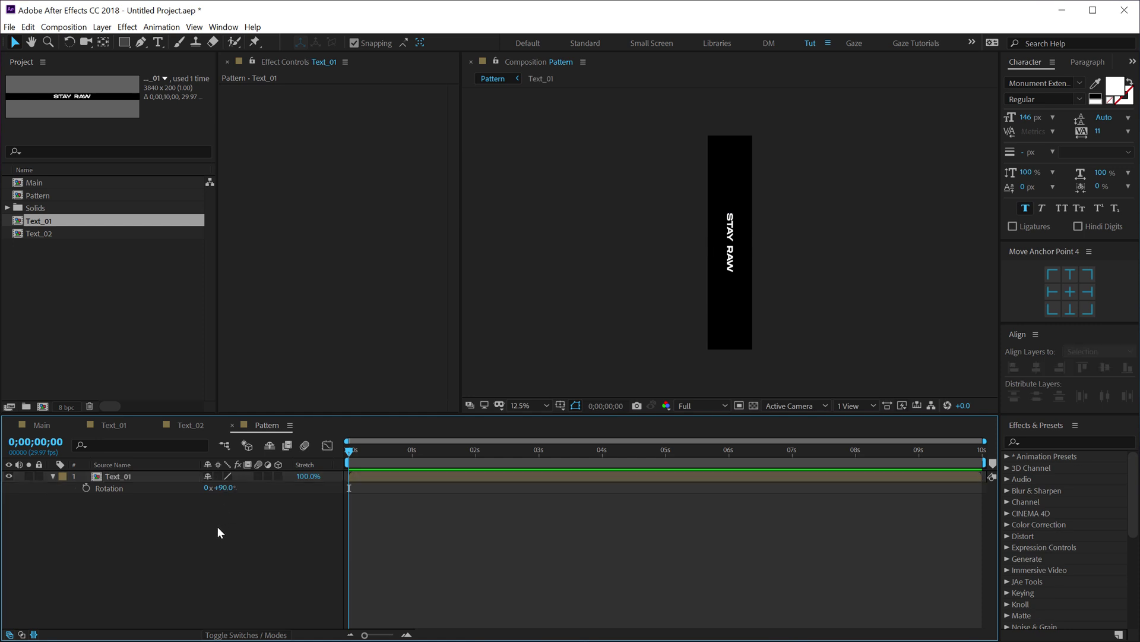
click(738, 264)
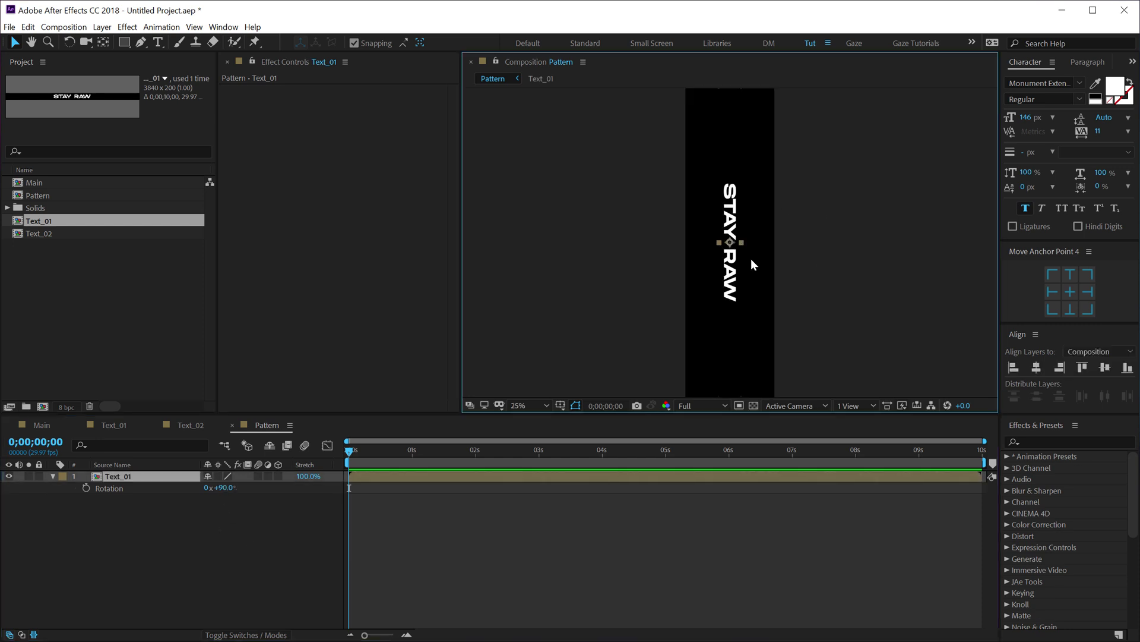
key(period)
click(1061, 367)
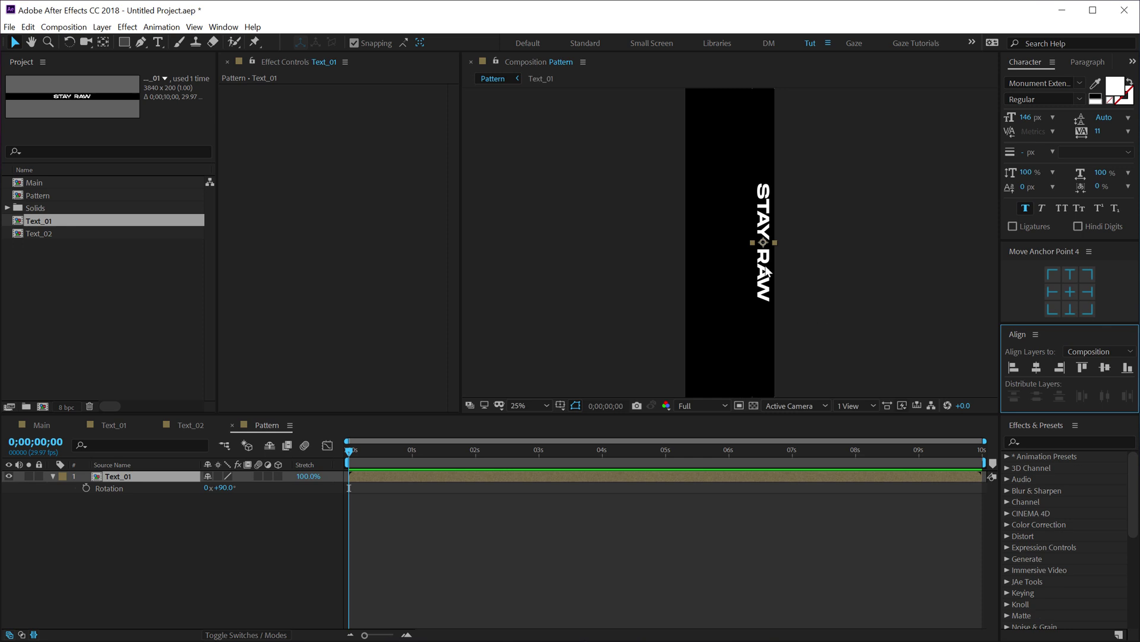
key(comma)
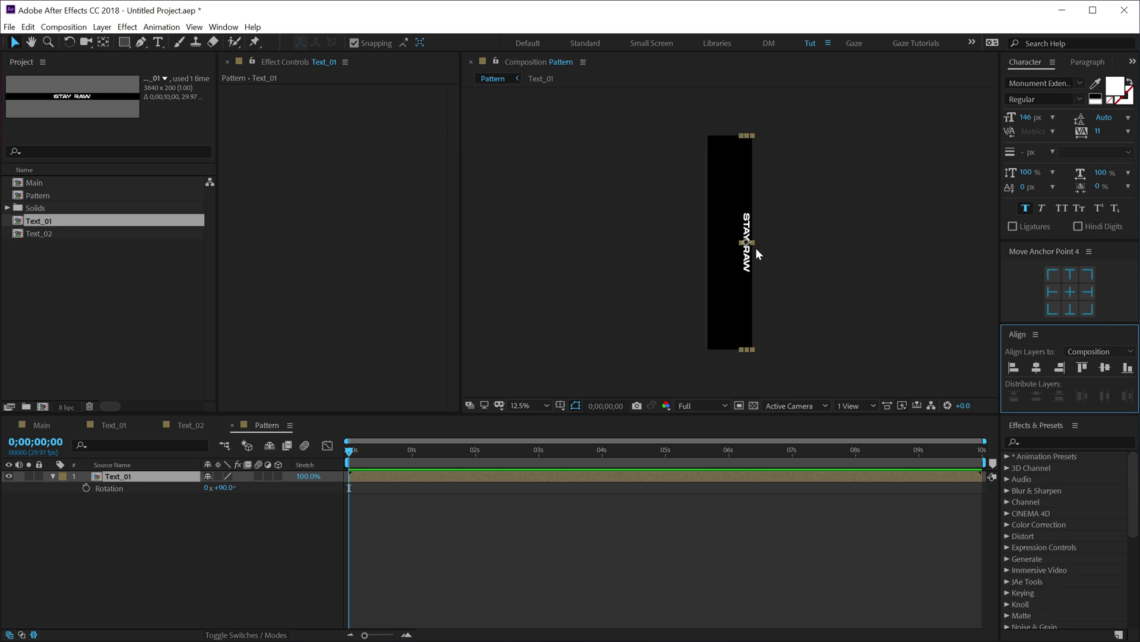
- Duplicate the column into more copies, align the leftmost to the left edge, and select all four
key(ctrl+d)
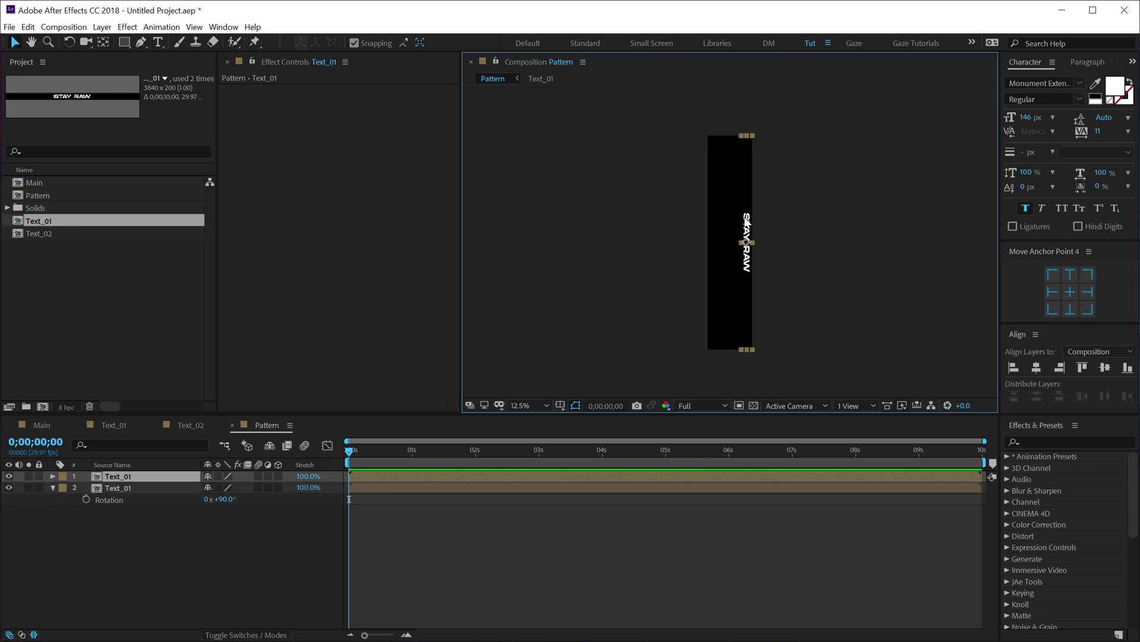
key(period)
key(period)
key(period)
drag(798, 229, 689, 199)
key(ctrl+d)
key(ctrl+d)
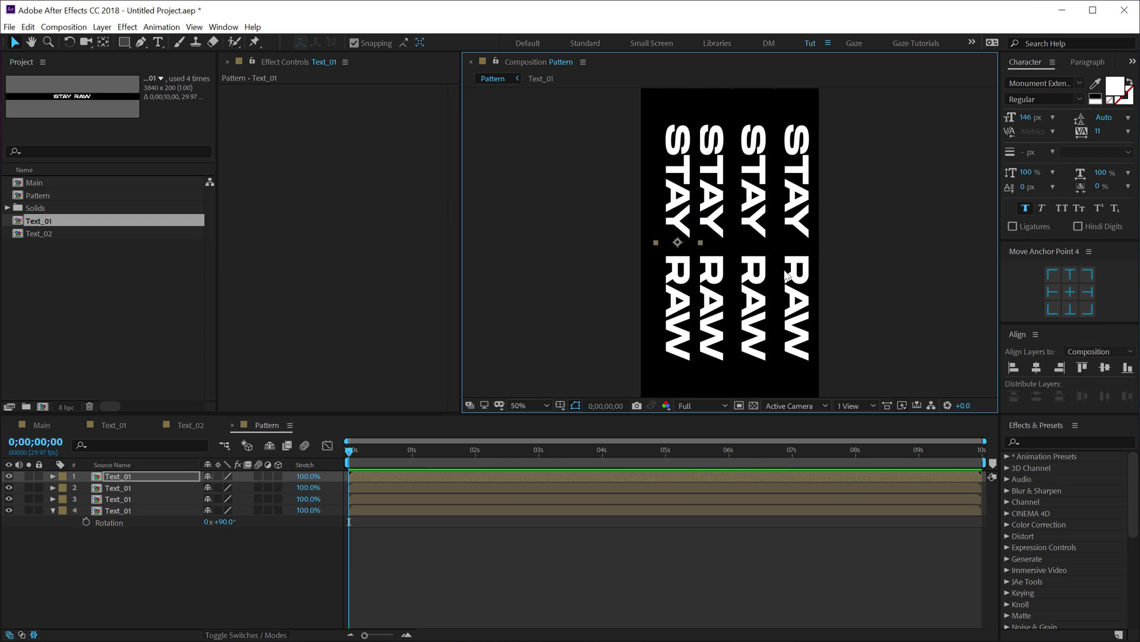
click(1013, 368)
click(812, 218)
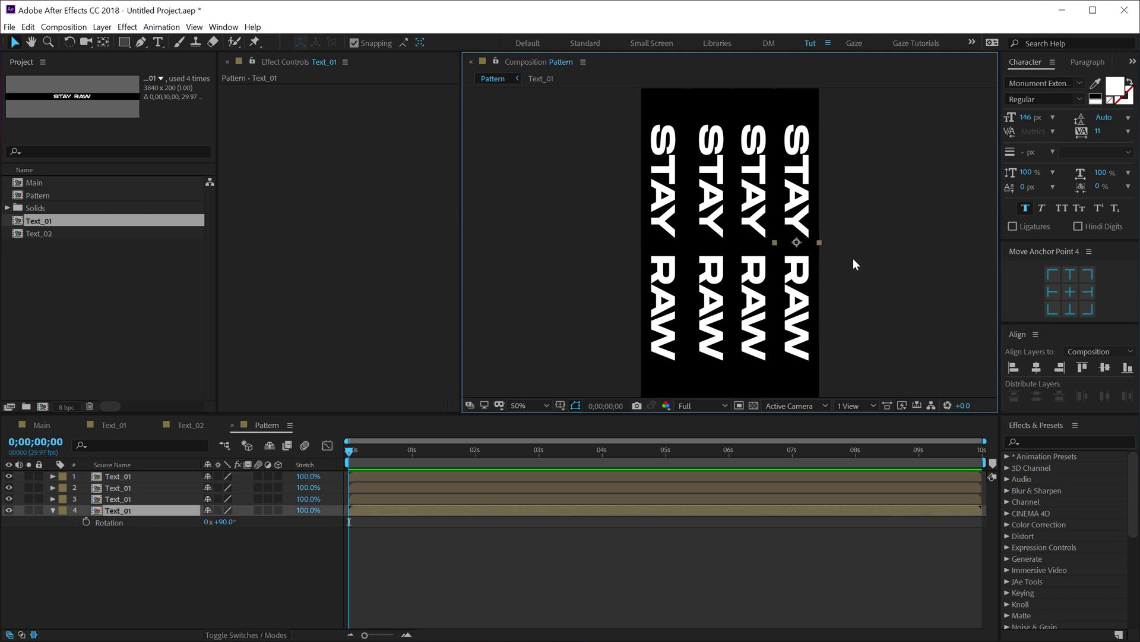
drag(577, 220, 866, 258)
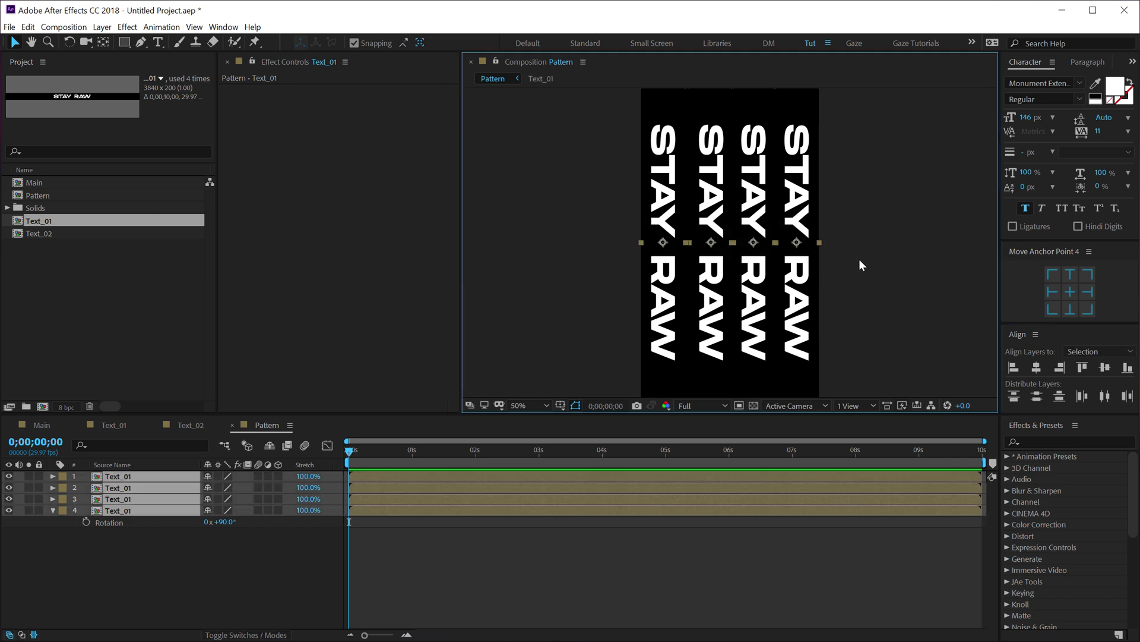
- Distribute the four columns evenly by their horizontal centres
click(1105, 397)
click(914, 277)
key(comma)
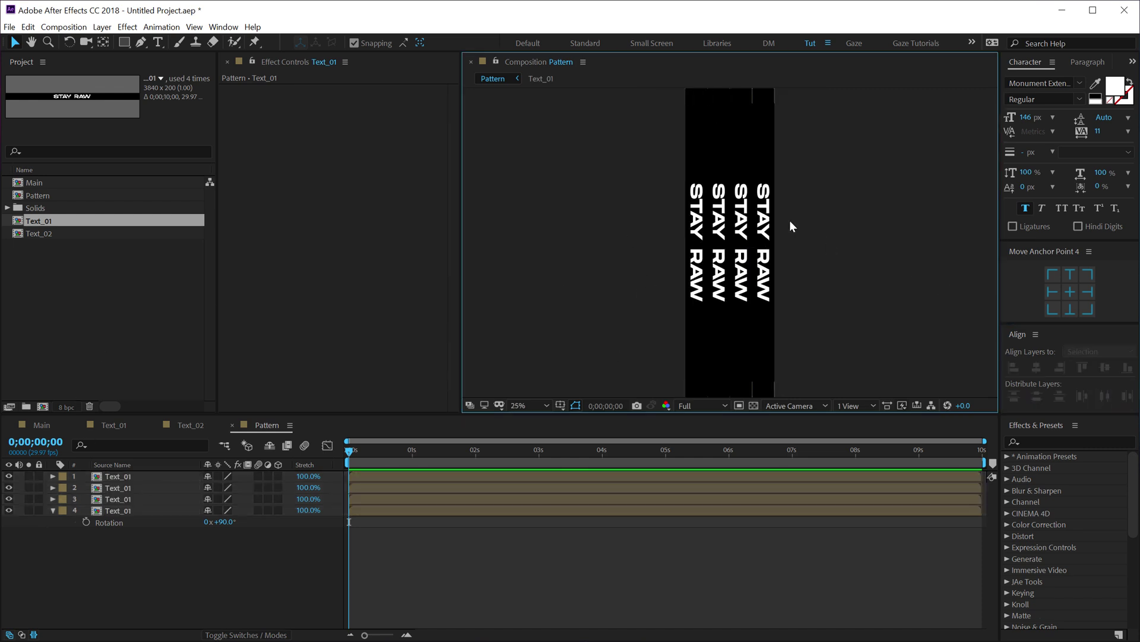
- Replace the source of the first and third columns with Text_02, then select the second column
click(699, 234)
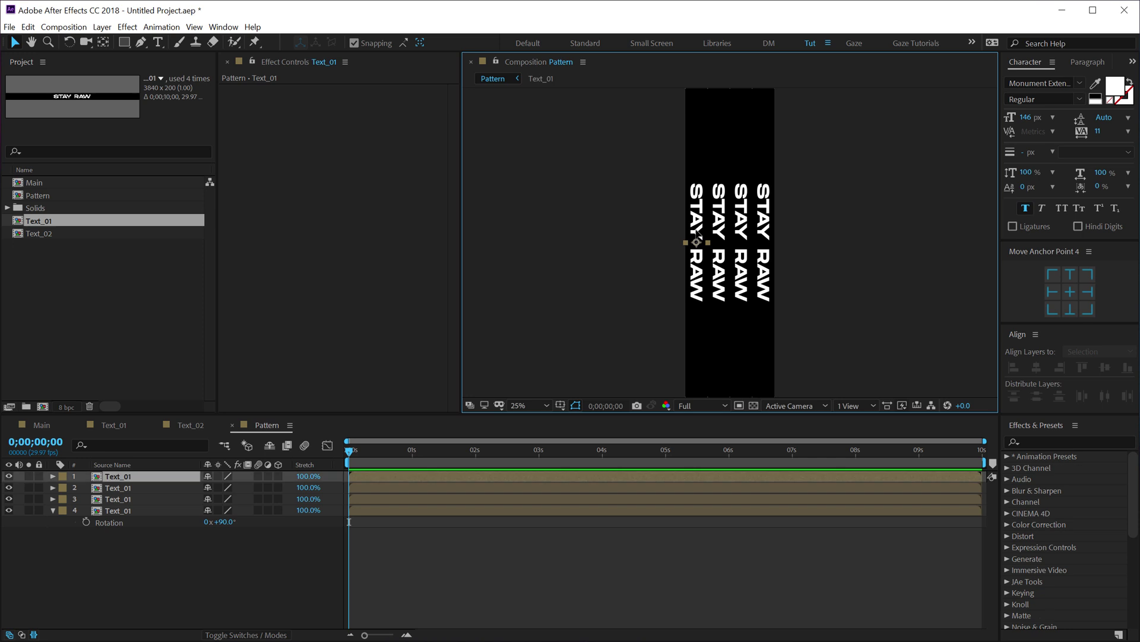
ctrl+click(126, 500)
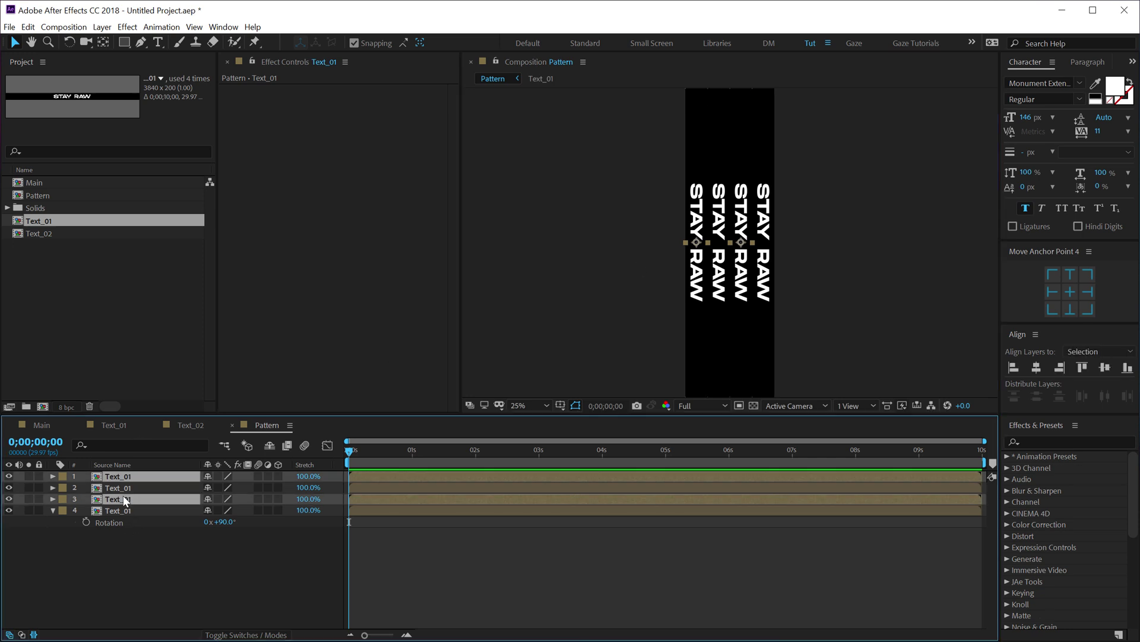
click(46, 236)
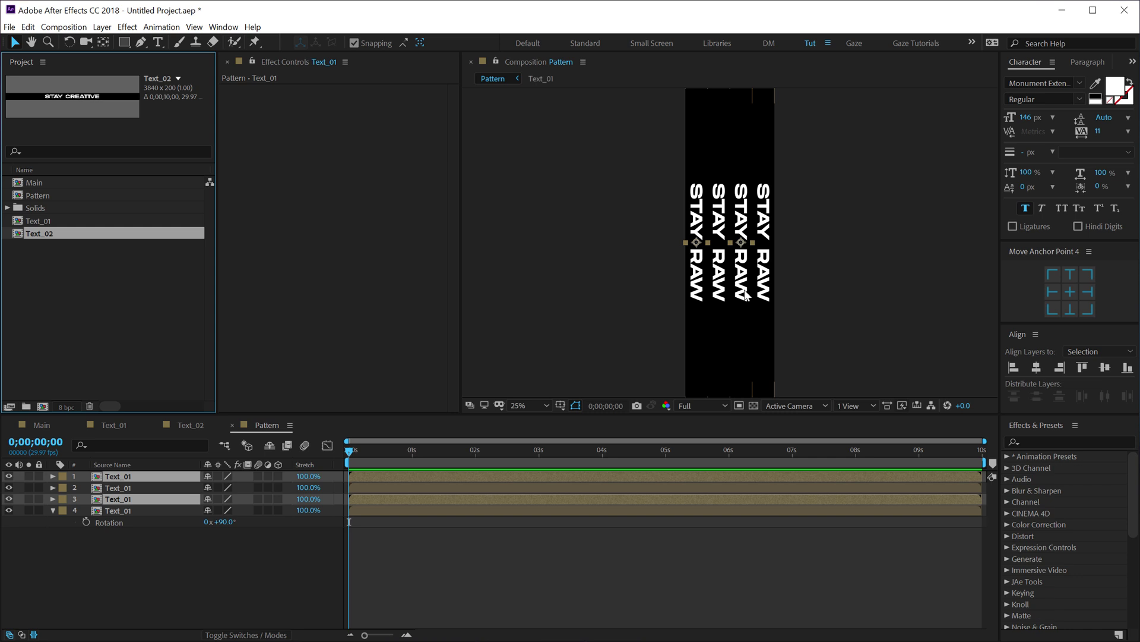
alt+drag(52, 232, 110, 478)
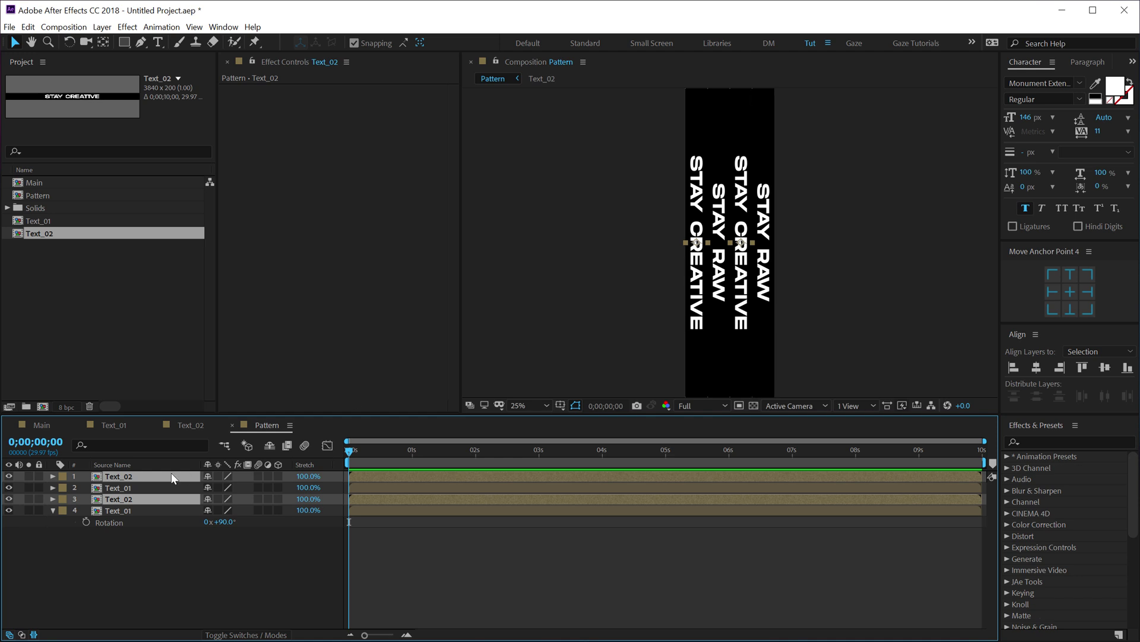
click(118, 555)
click(116, 488)
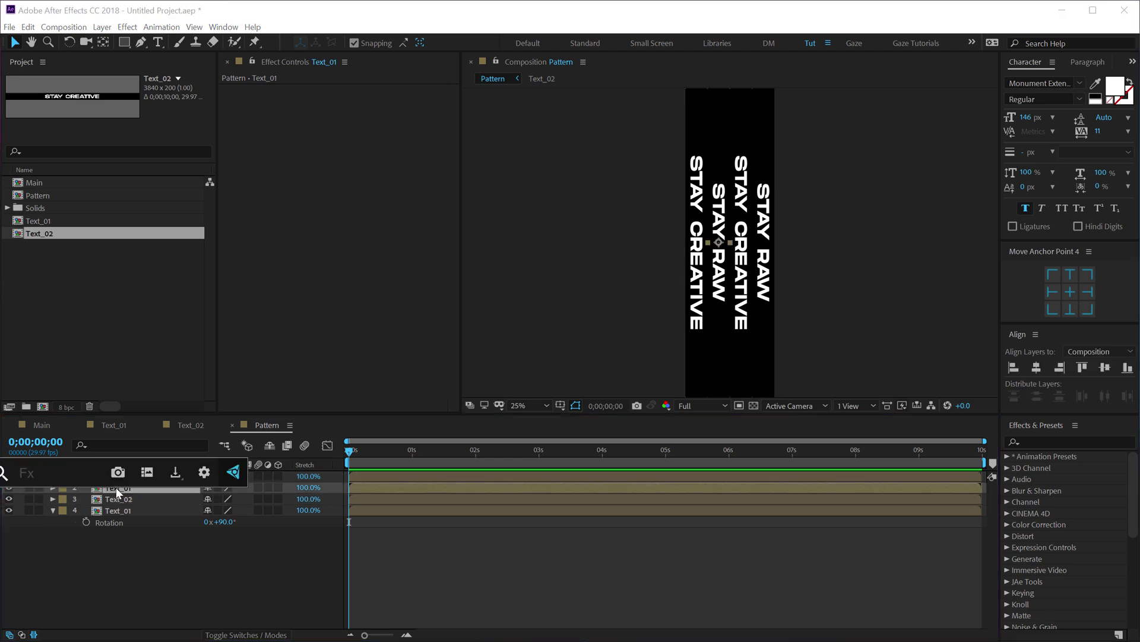
click(164, 567)
click(130, 490)
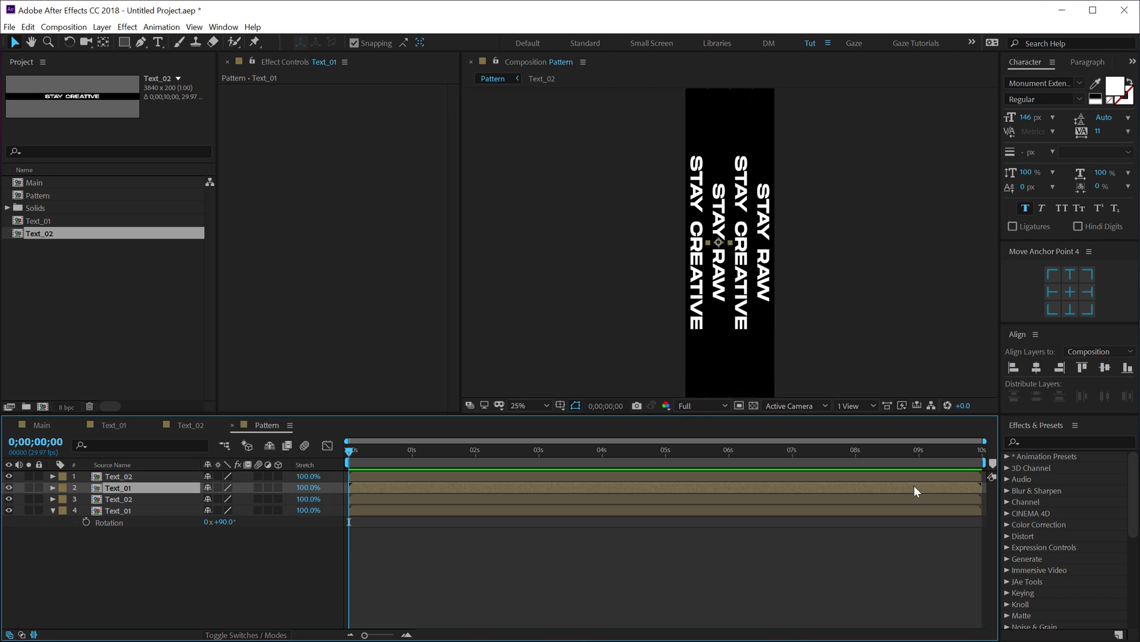
- Apply a Tint with swapped colours to the second column and paste it onto the fourth
click(1041, 443)
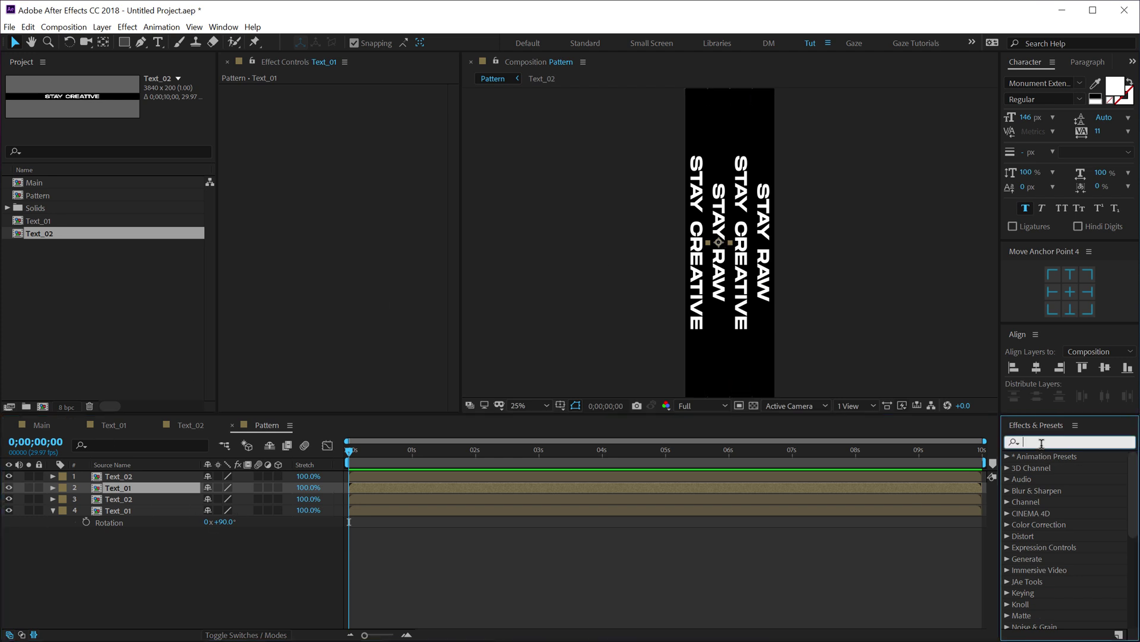
text(tint)
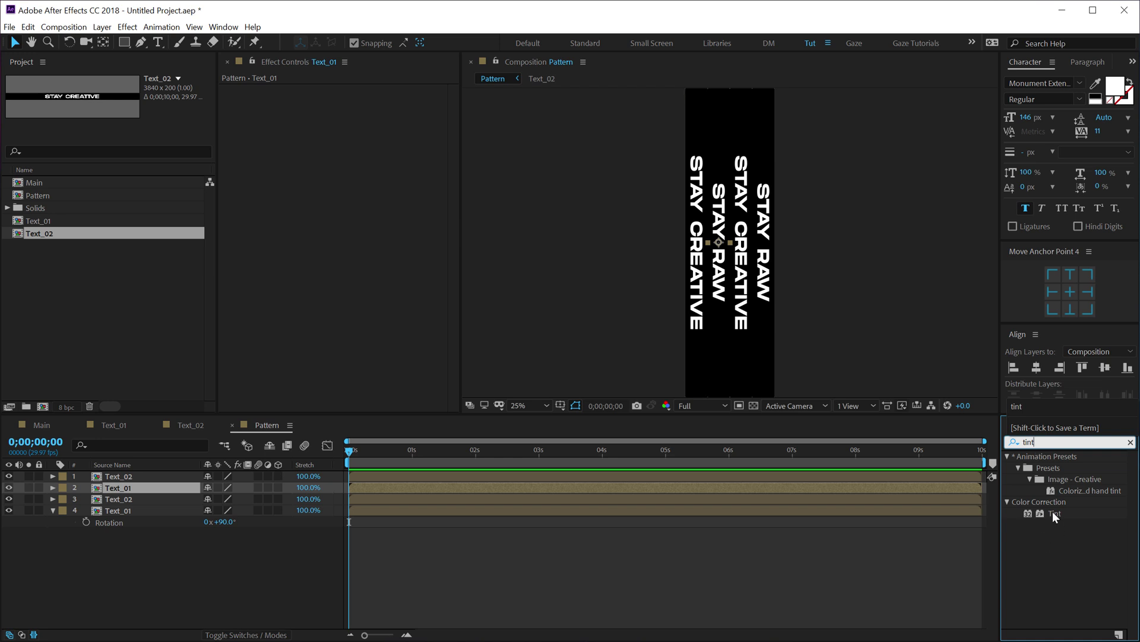
double_click(1052, 512)
click(397, 135)
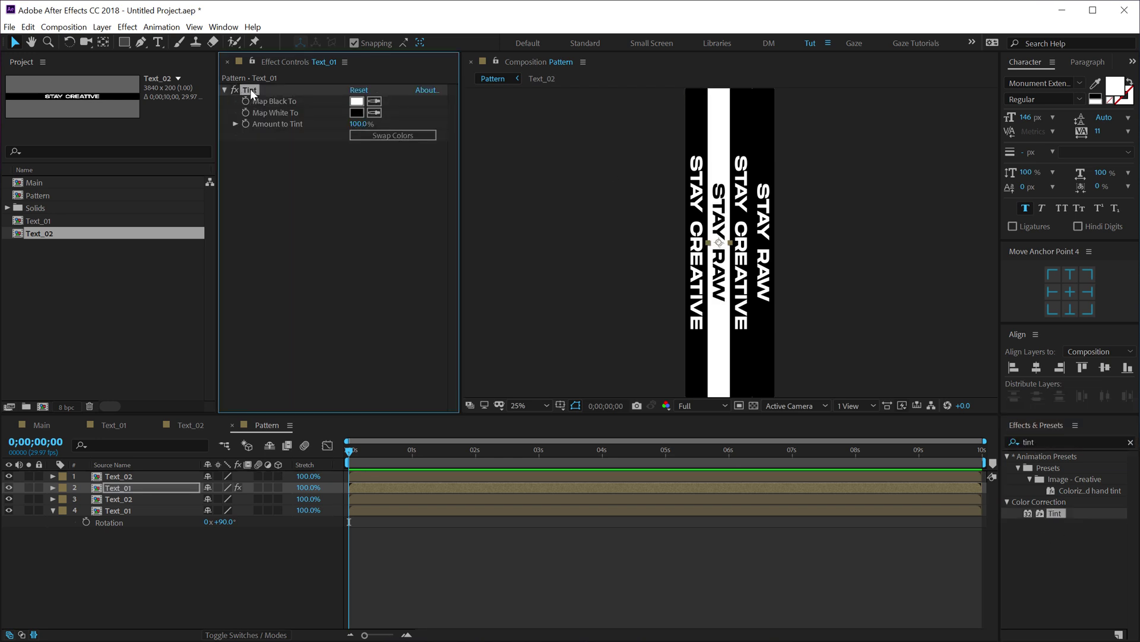
click(128, 509)
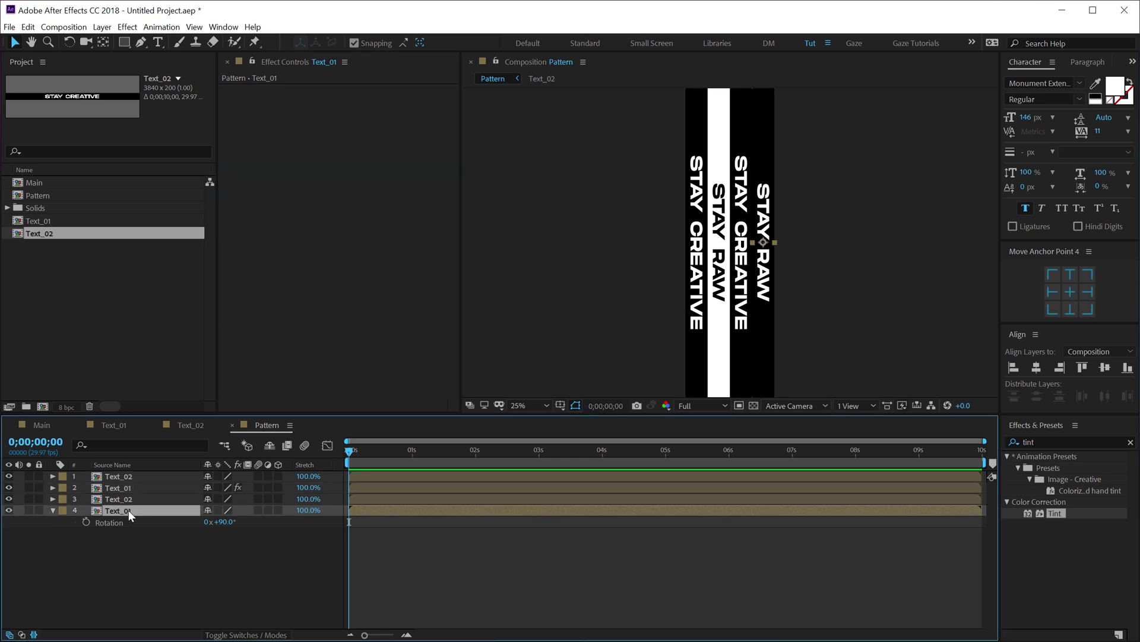
key(ctrl+v)
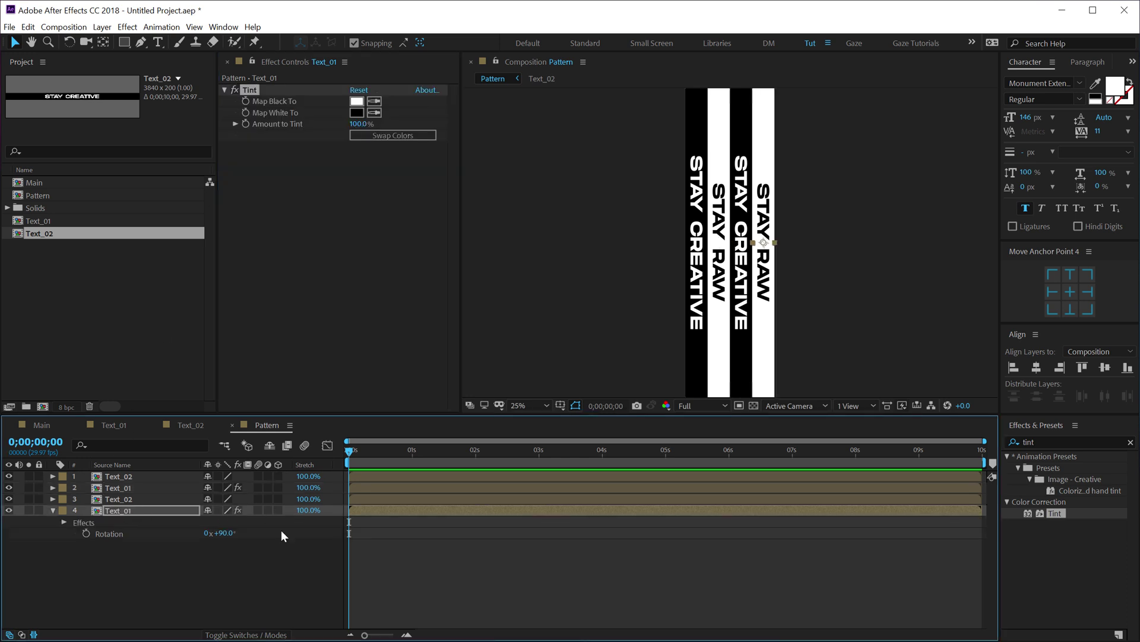
click(280, 530)
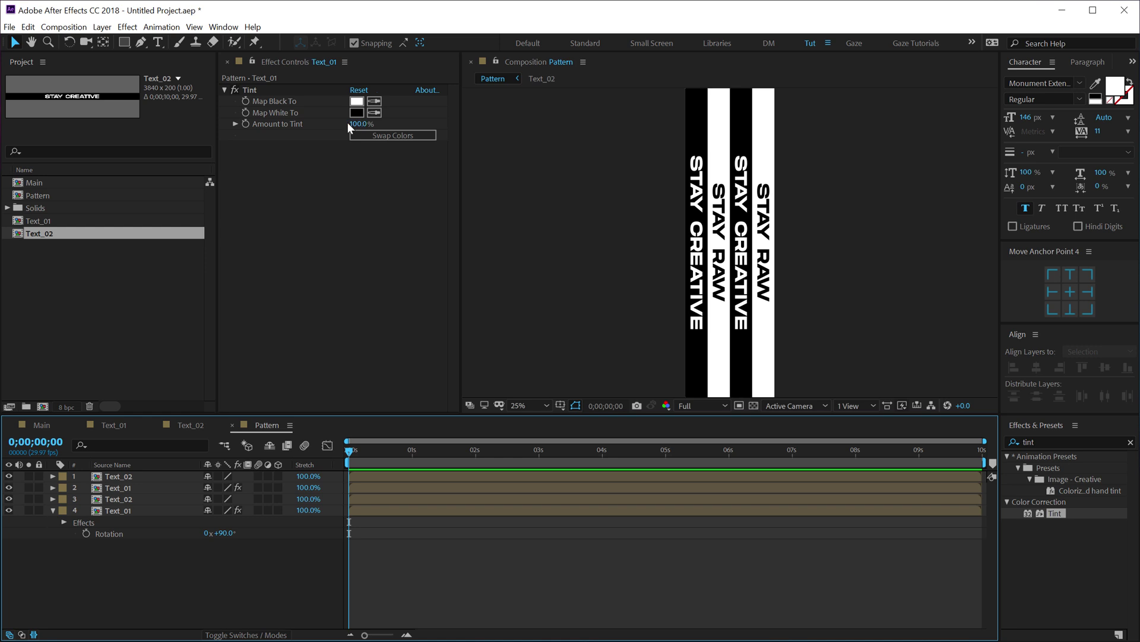
- Make a composition named Animation from the HDTV 1080 29.97 preset
click(52, 511)
click(40, 339)
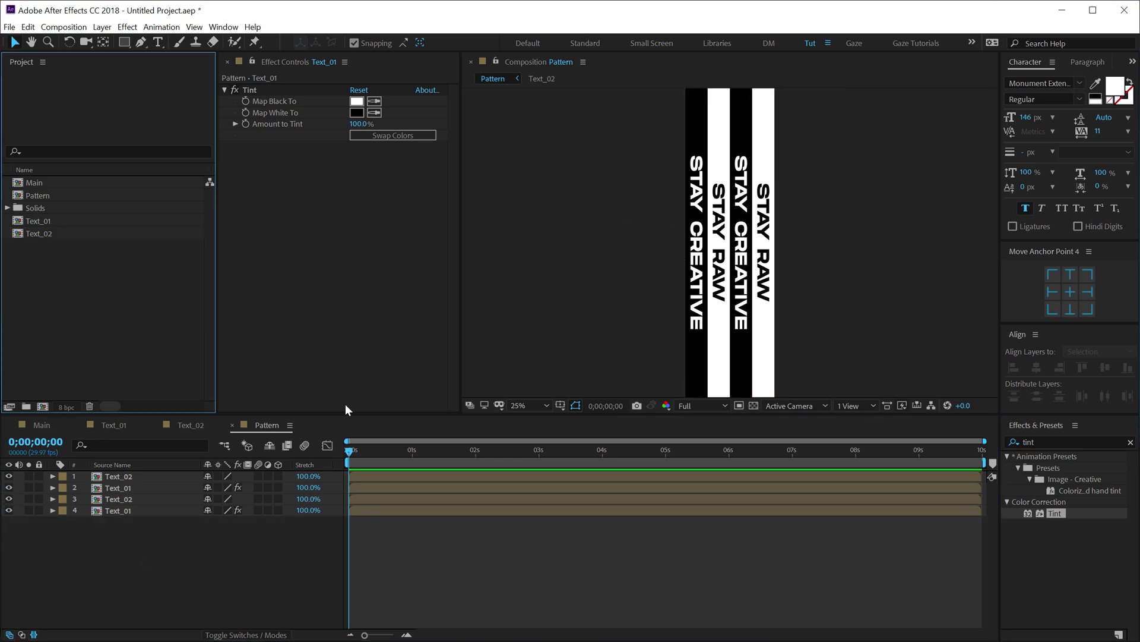
click(43, 406)
click(392, 203)
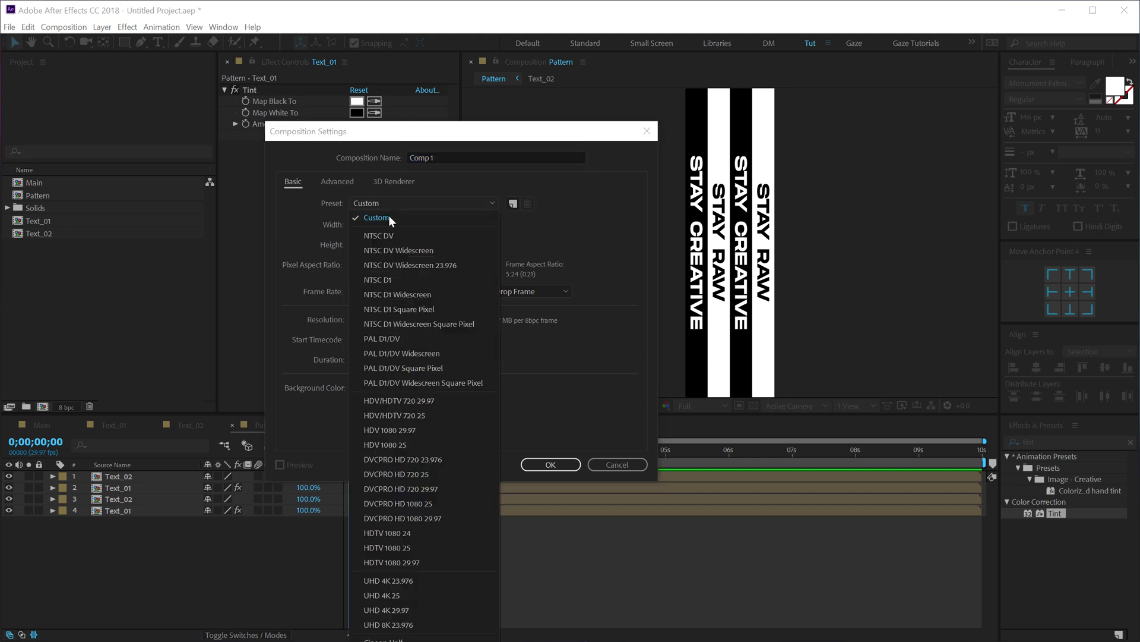
click(399, 561)
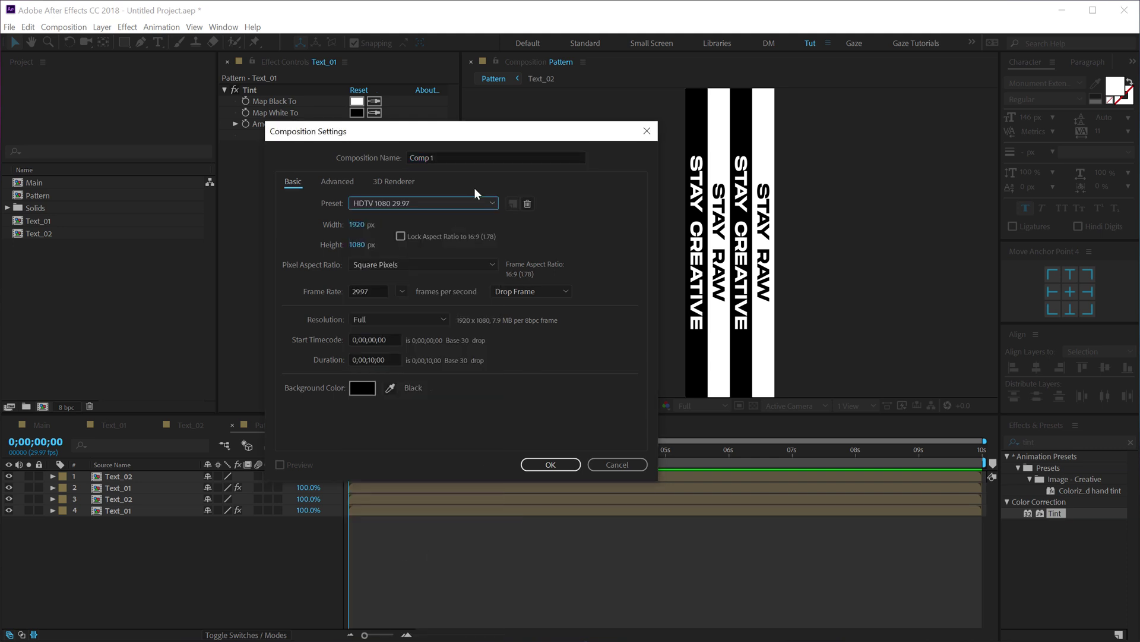
click(447, 156)
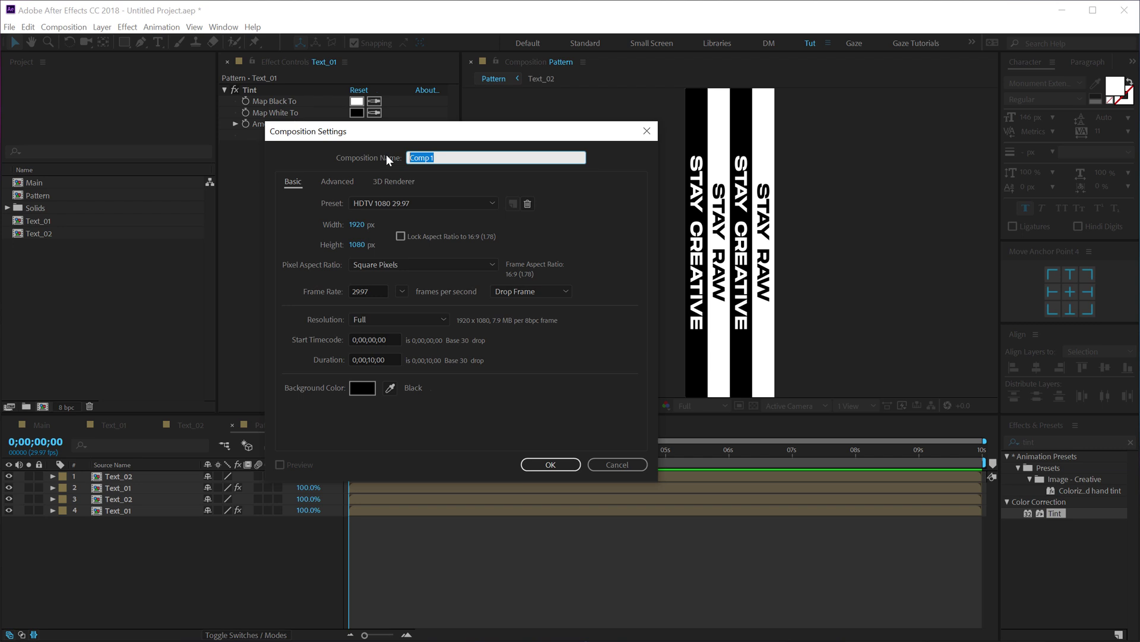
text(Animation)
click(538, 464)
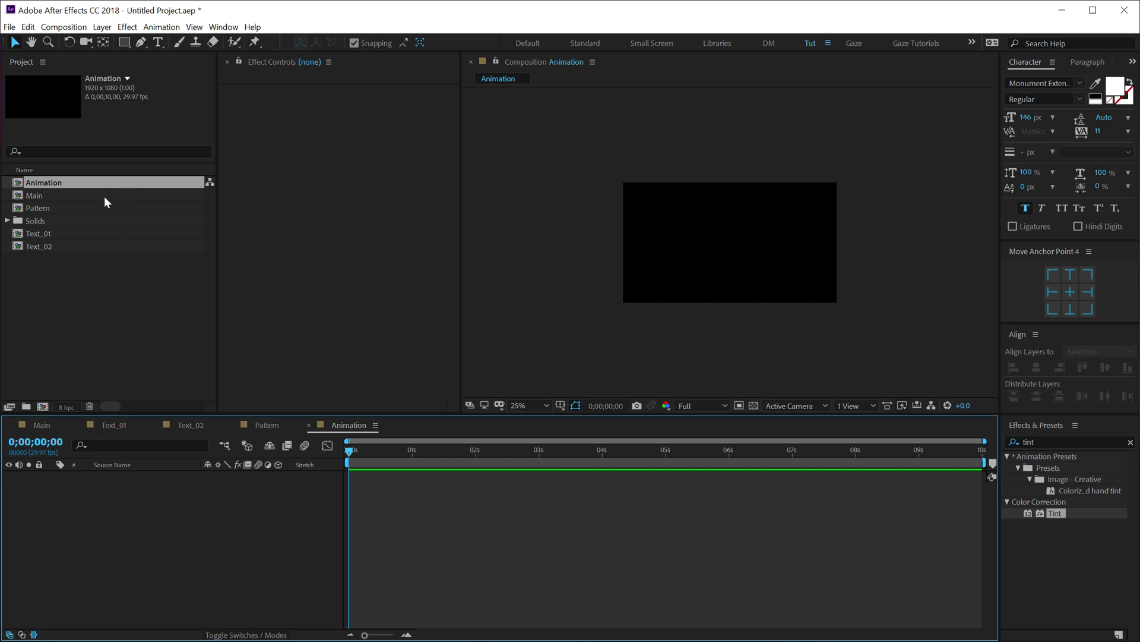
- Add the Pattern comp to the Animation timeline and rotate it -90°
drag(53, 234, 107, 542)
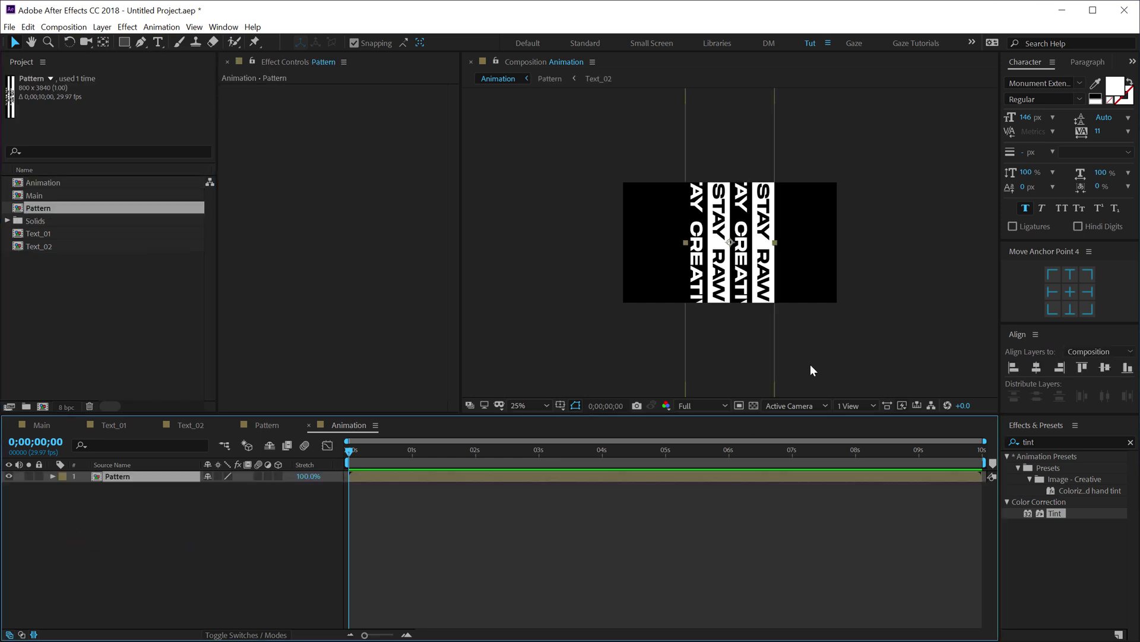
key(r)
click(226, 488)
text(-90)
key(Return)
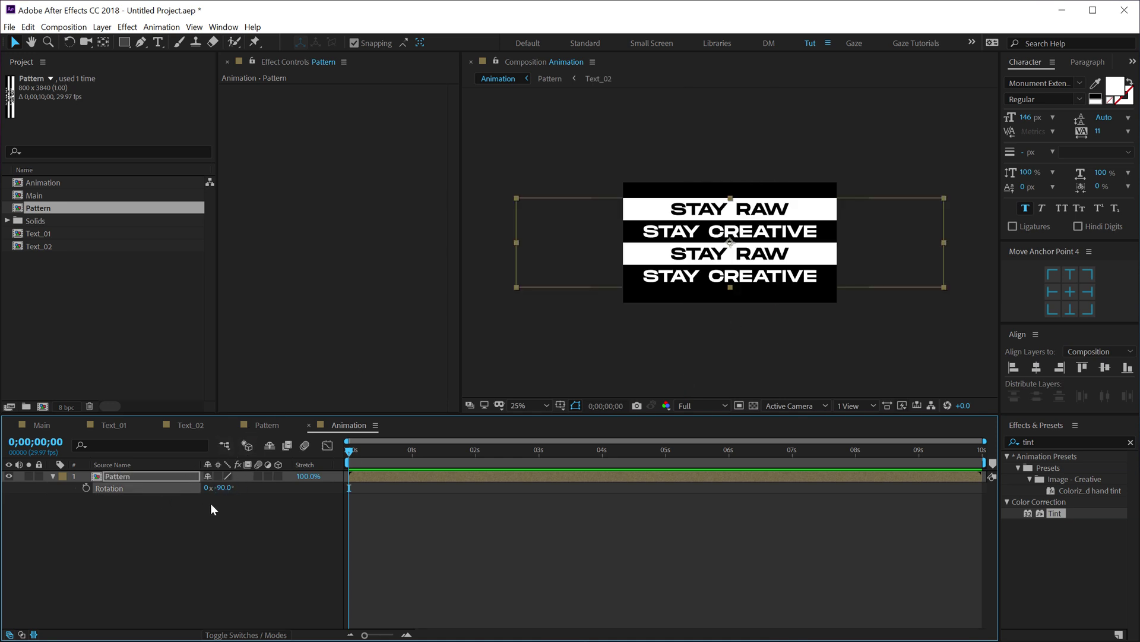
- Scale the Pattern layer down to 50%
click(146, 477)
key(s)
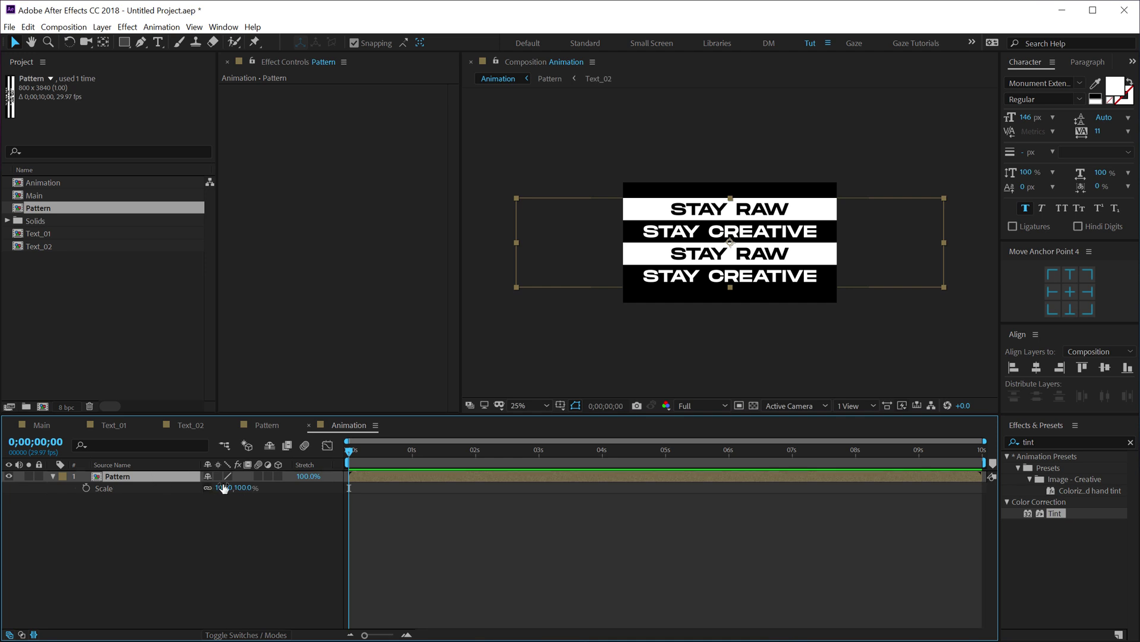
drag(244, 489, 211, 493)
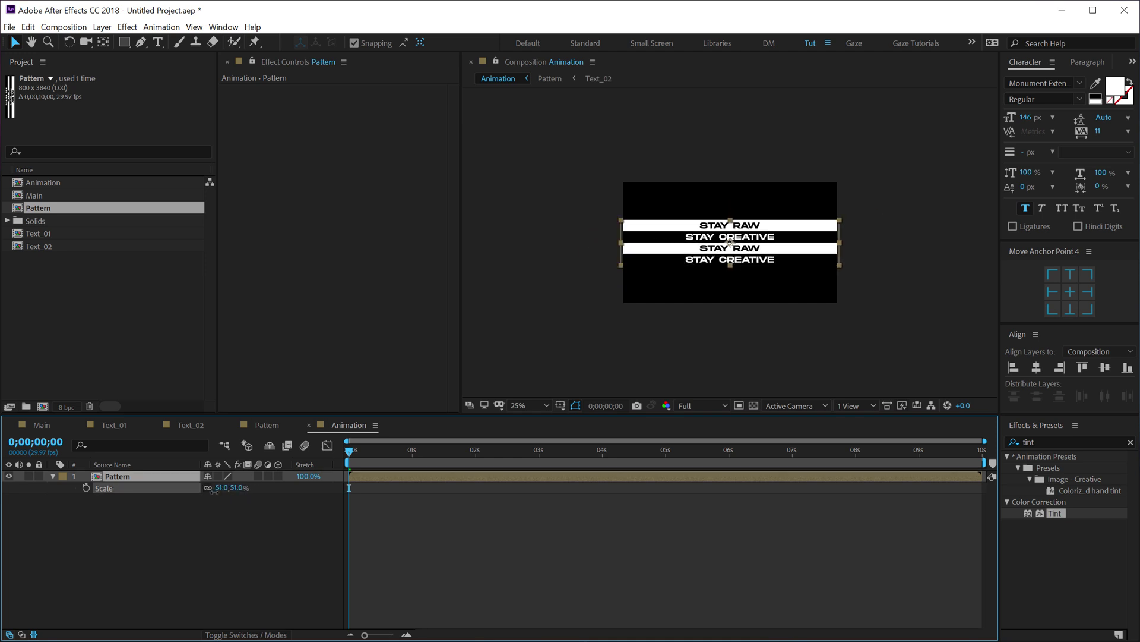
click(238, 488)
text(50)
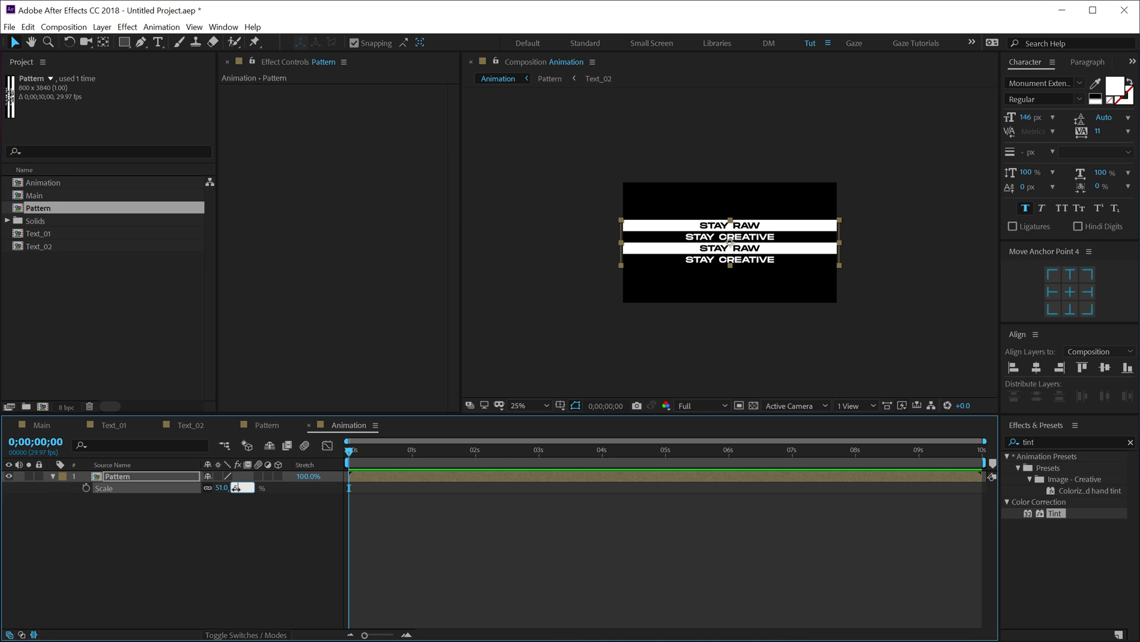
key(Return)
- Zoom the preview in to 50% and reselect the Pattern layer
click(683, 282)
key(period)
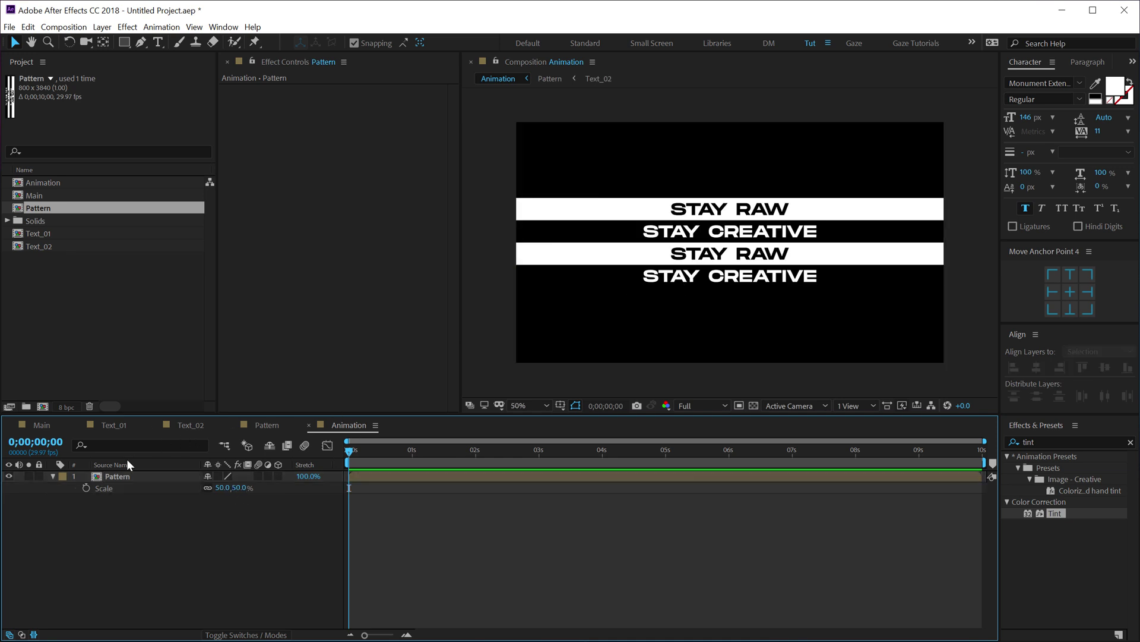
click(120, 477)
click(1069, 442)
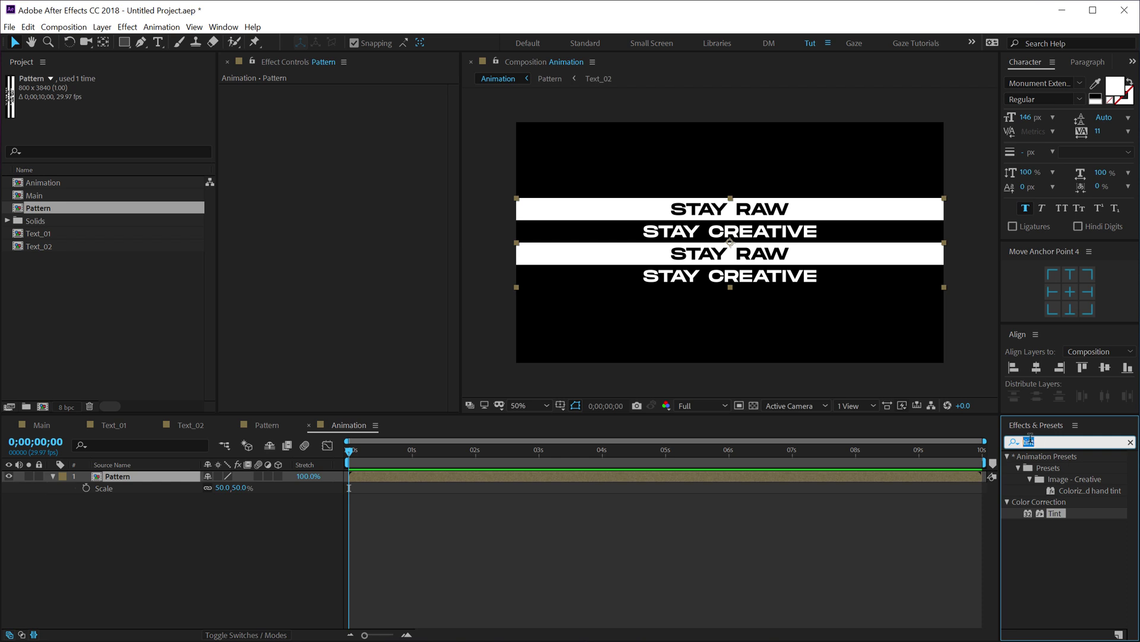
- Apply the CC Cylinder effect to the Pattern layer, found by searching 'cc c'
text(cc c)
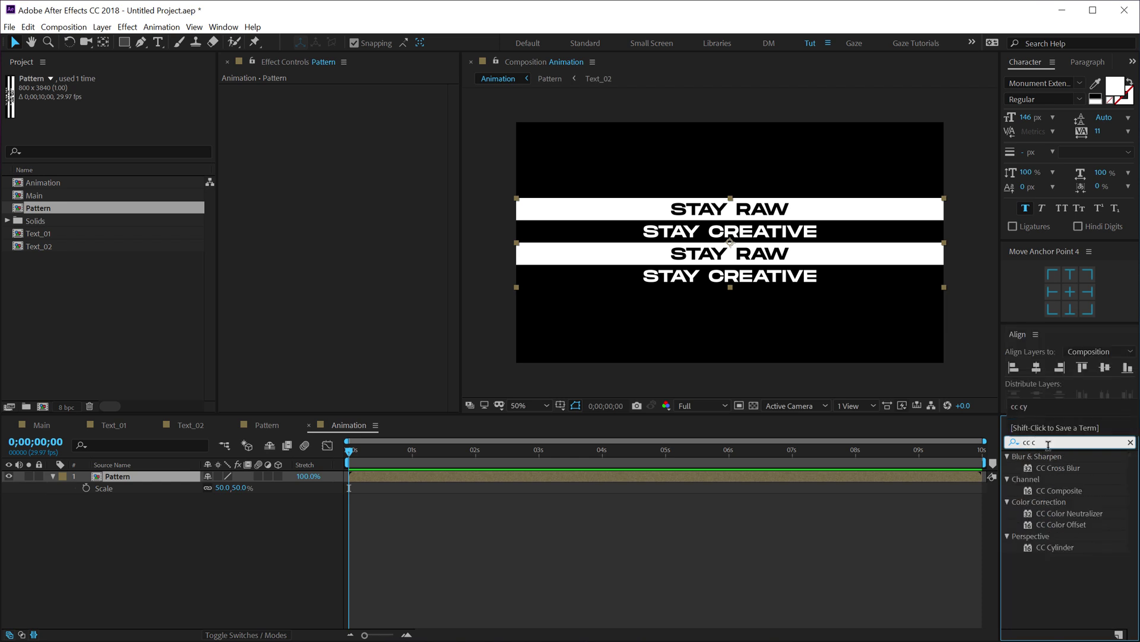
double_click(1054, 545)
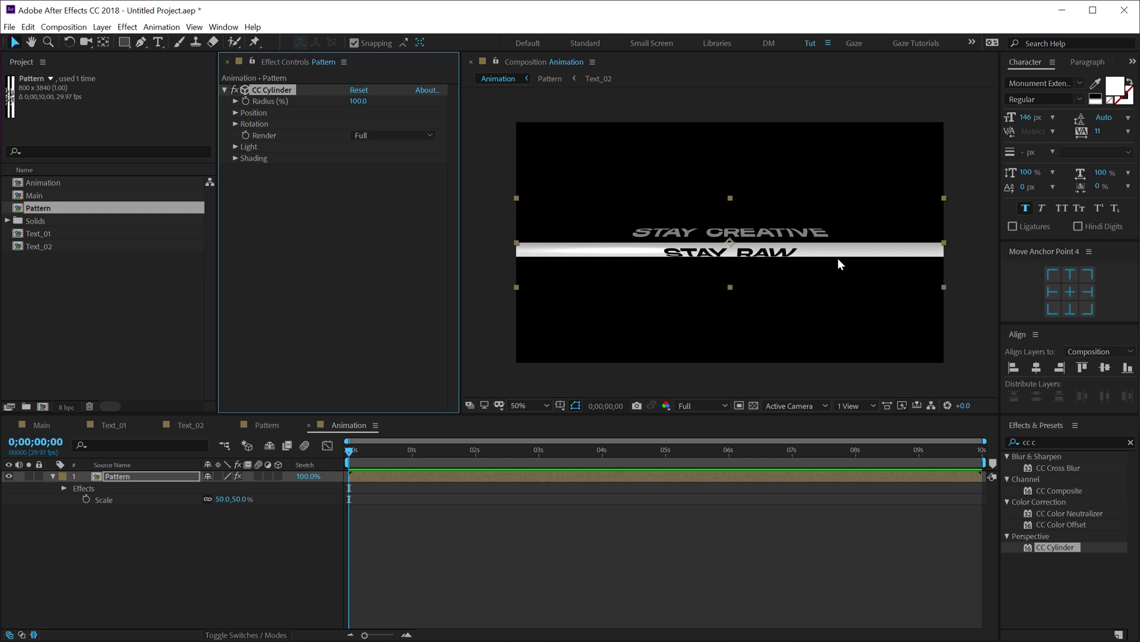
key(slash)
key(shift+slash)
- Set the cylinder's Light Height to 99 and its Rotation Y to +63°
click(235, 146)
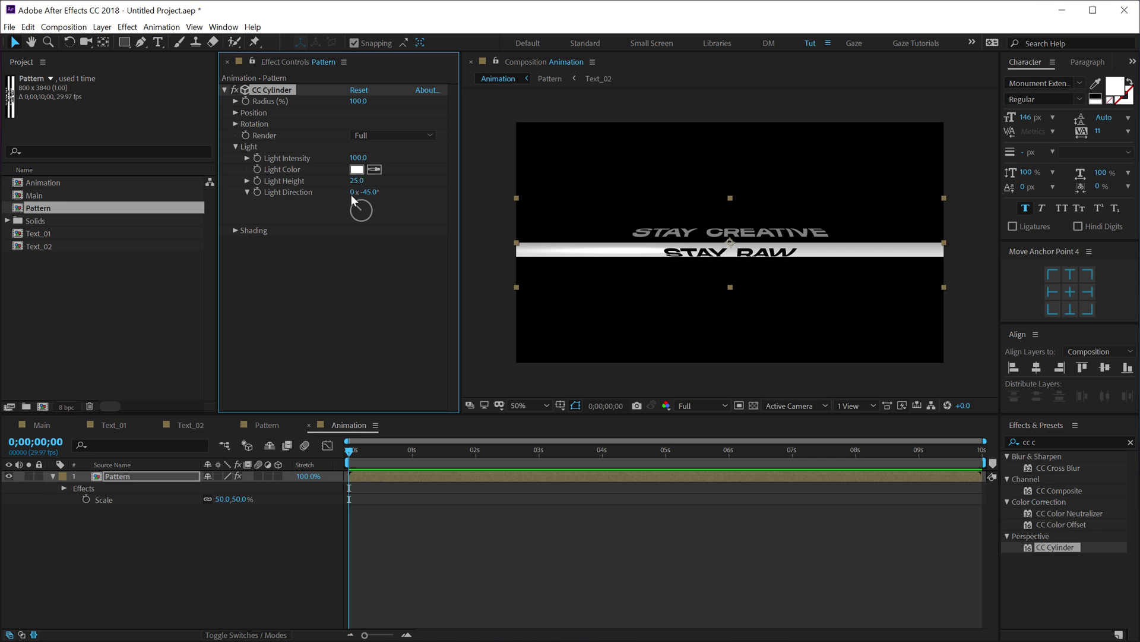
drag(356, 180, 400, 180)
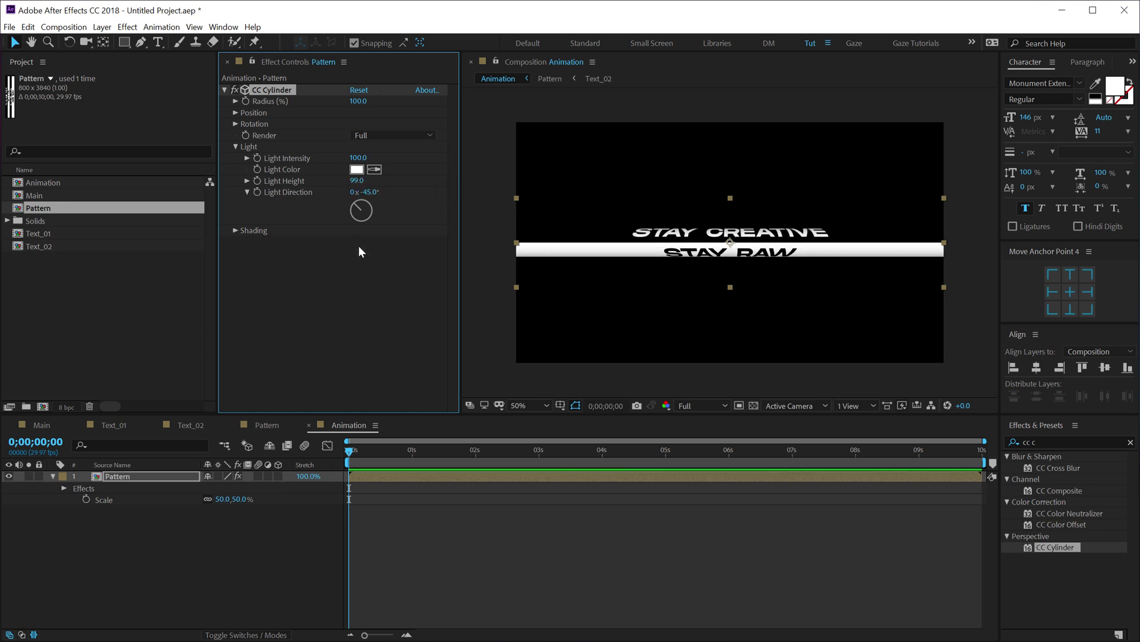
click(235, 124)
drag(361, 173, 414, 177)
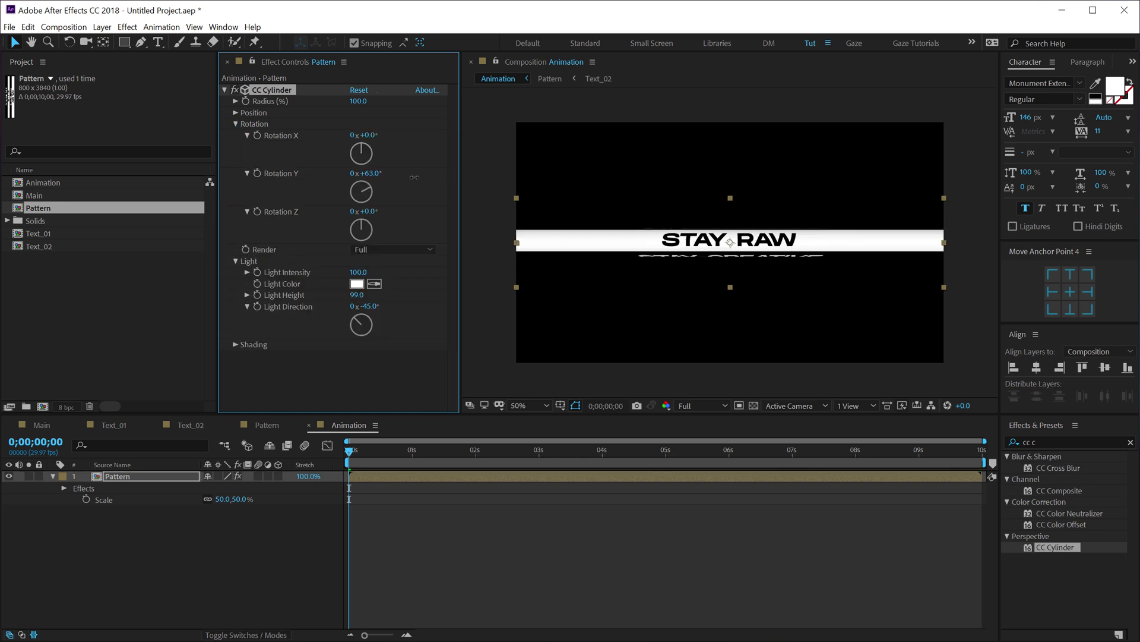
- Drive the cylinder's Rotation Y with the expression time*100 and preview the spin
alt+click(259, 173)
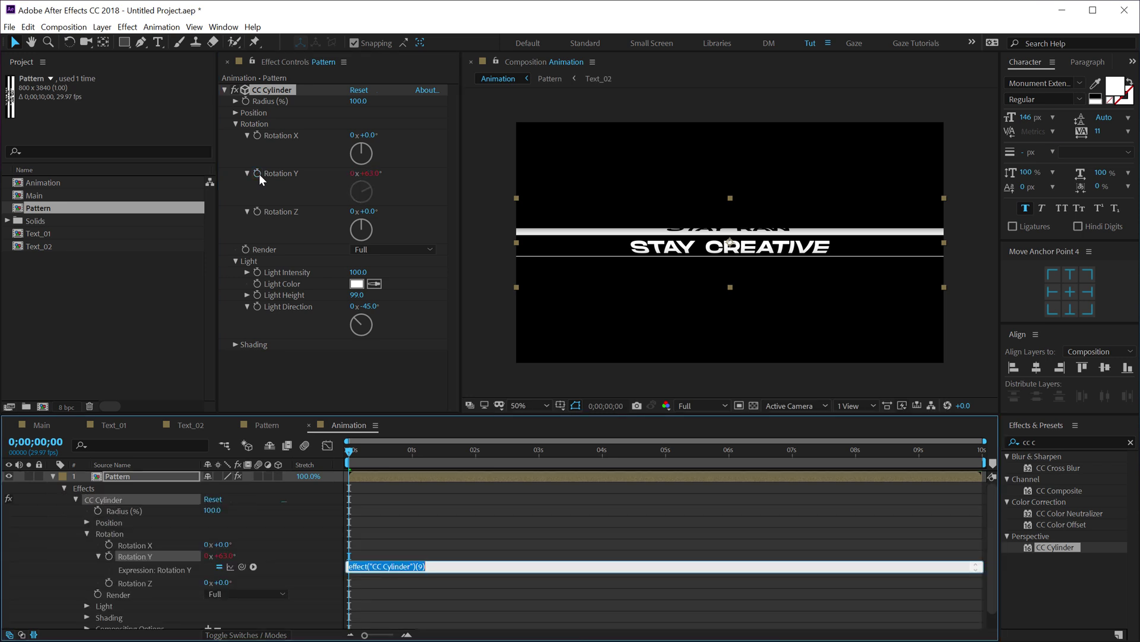
text(time*)
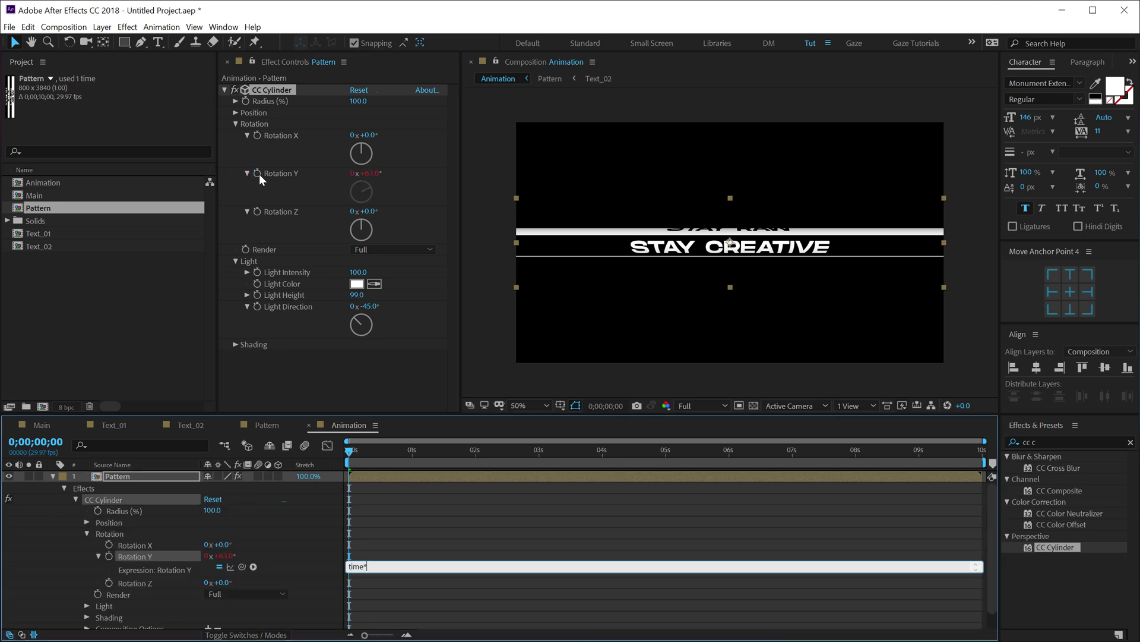
text(100)
click(446, 521)
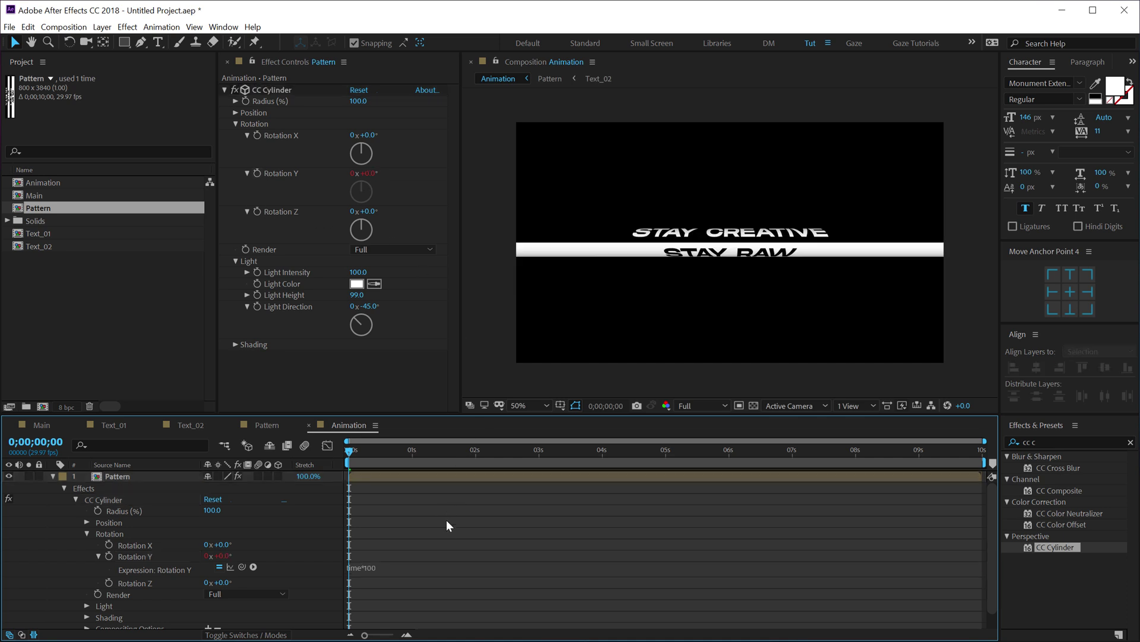
key(space)
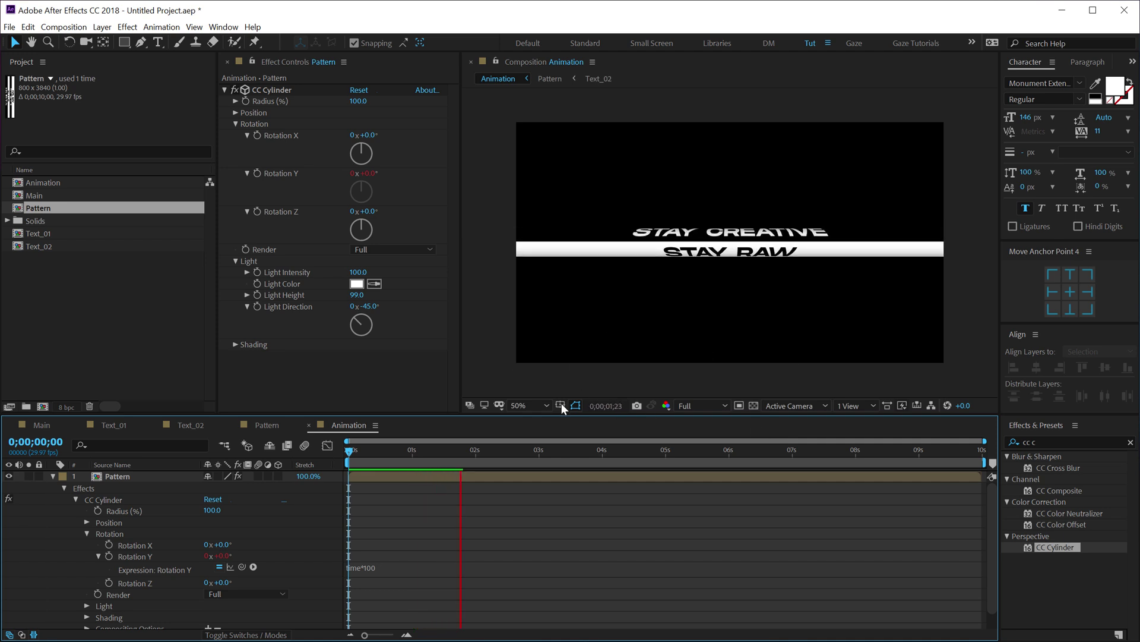
key(space)
drag(518, 458, 208, 465)
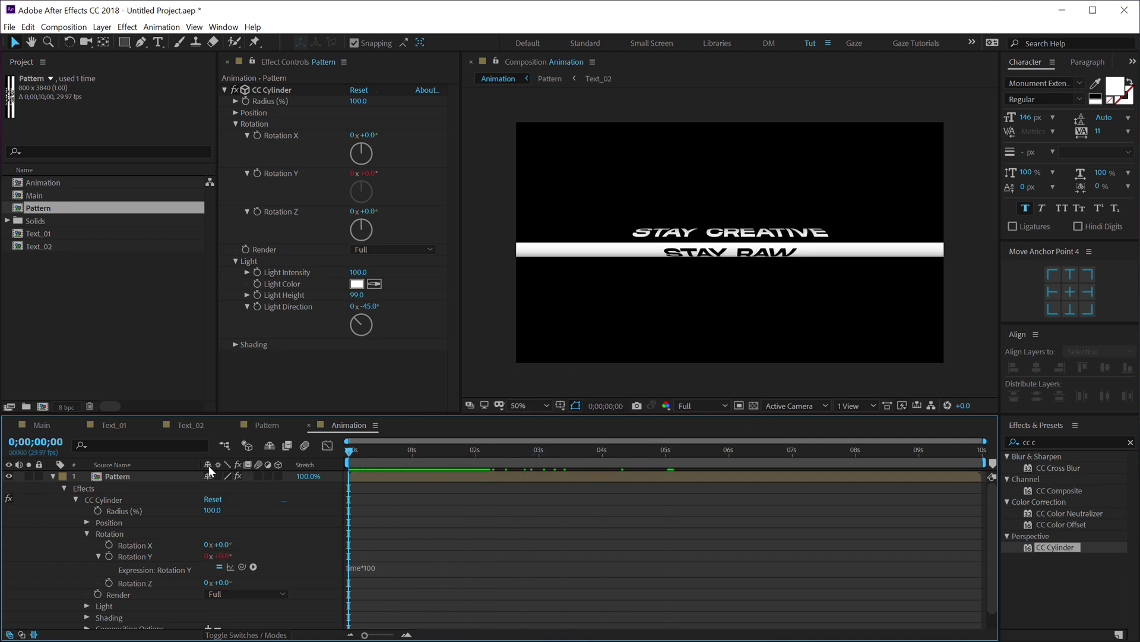
click(53, 476)
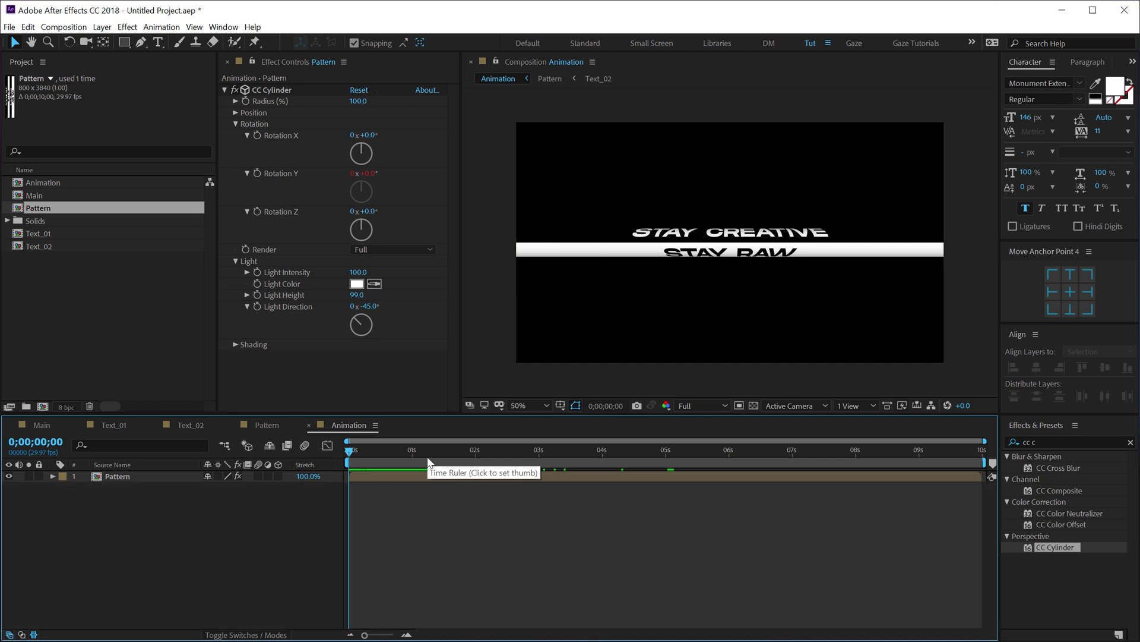
- Add the Animation comp to Main and duplicate it into four copies, each moved lower
click(36, 425)
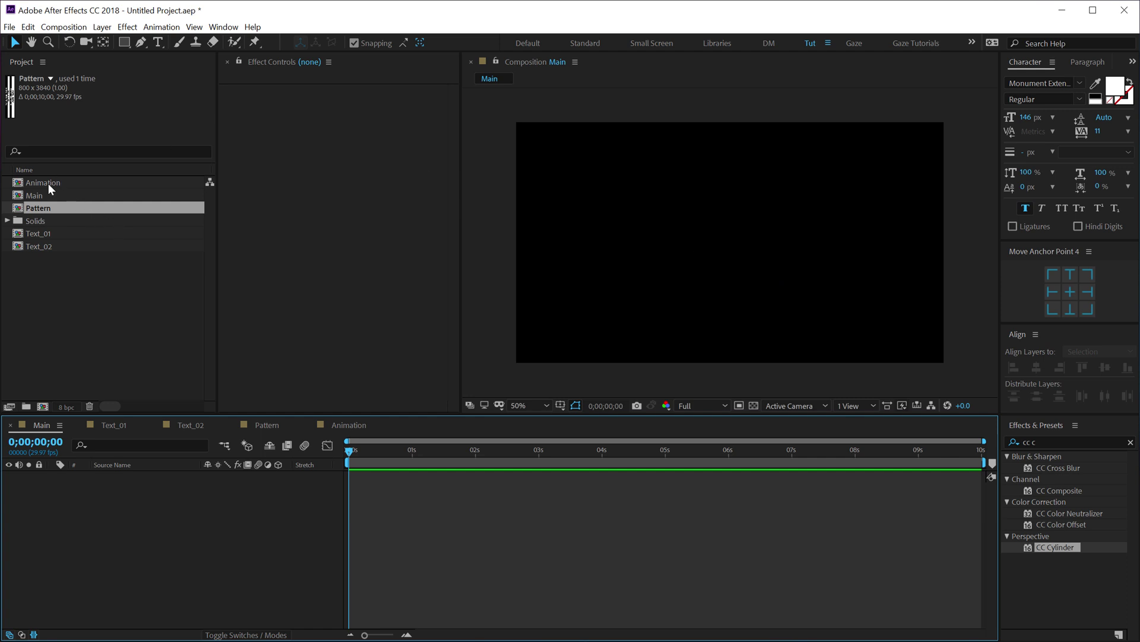
drag(50, 185, 121, 466)
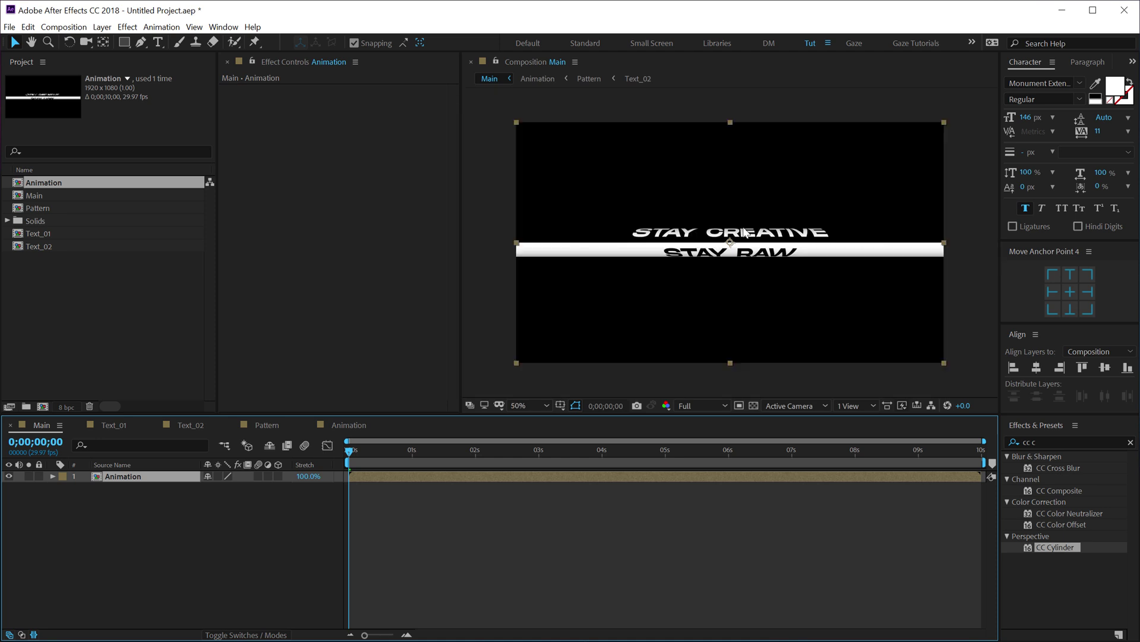
key(ctrl+d)
drag(748, 245, 747, 277)
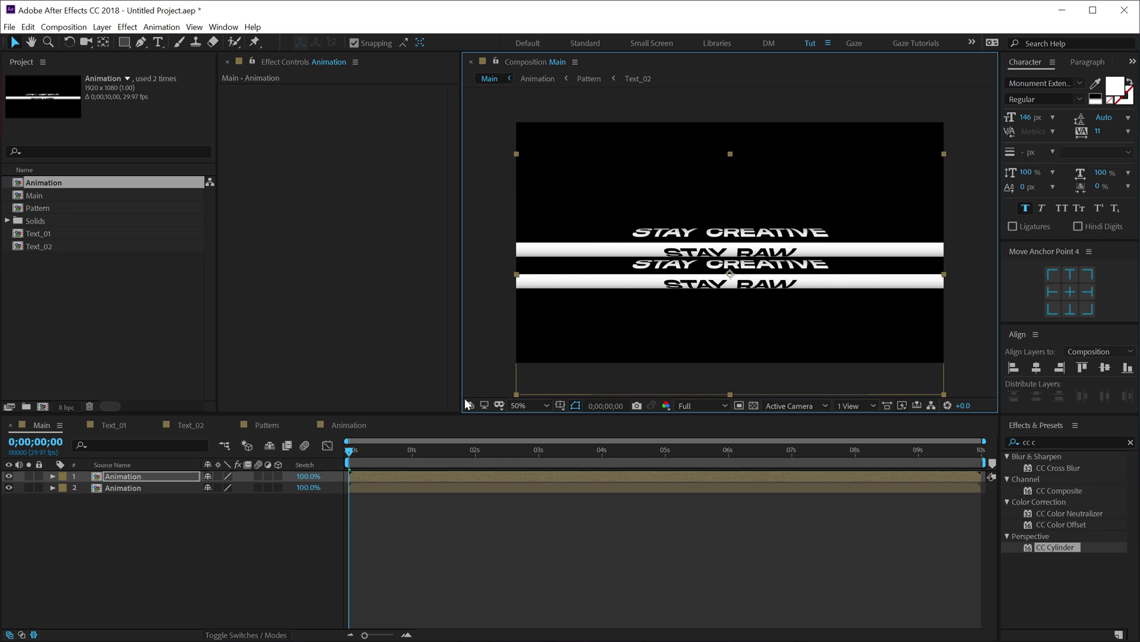
key(ctrl+d)
drag(730, 274, 736, 337)
key(ctrl+d)
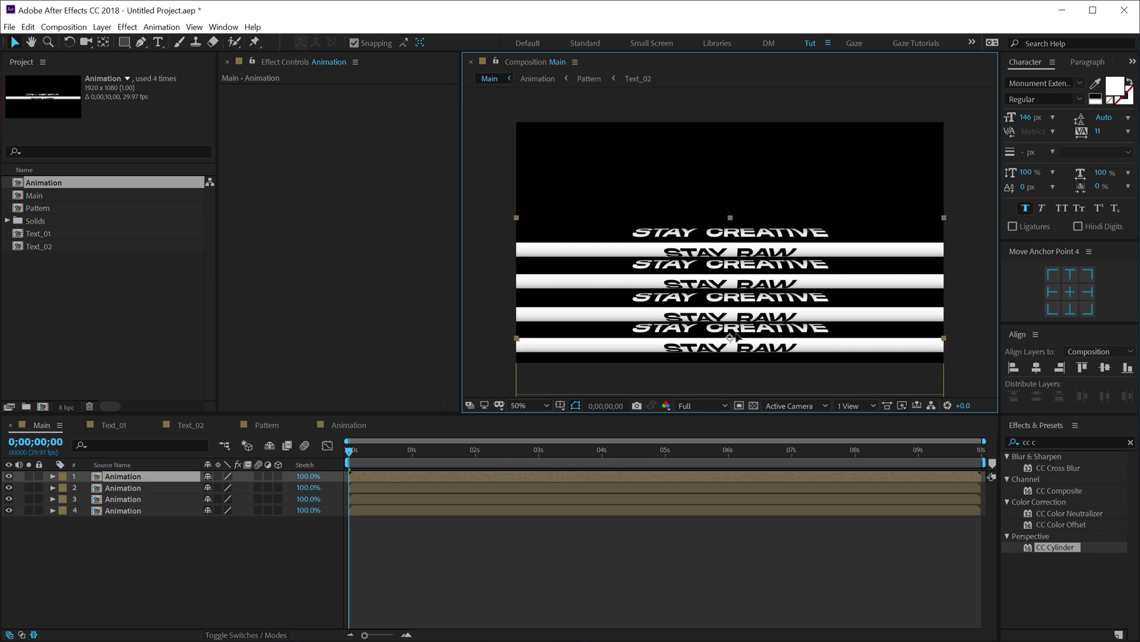
- Centre the four bands in the frame using the safe-area guides, then preview
key(apostrophe)
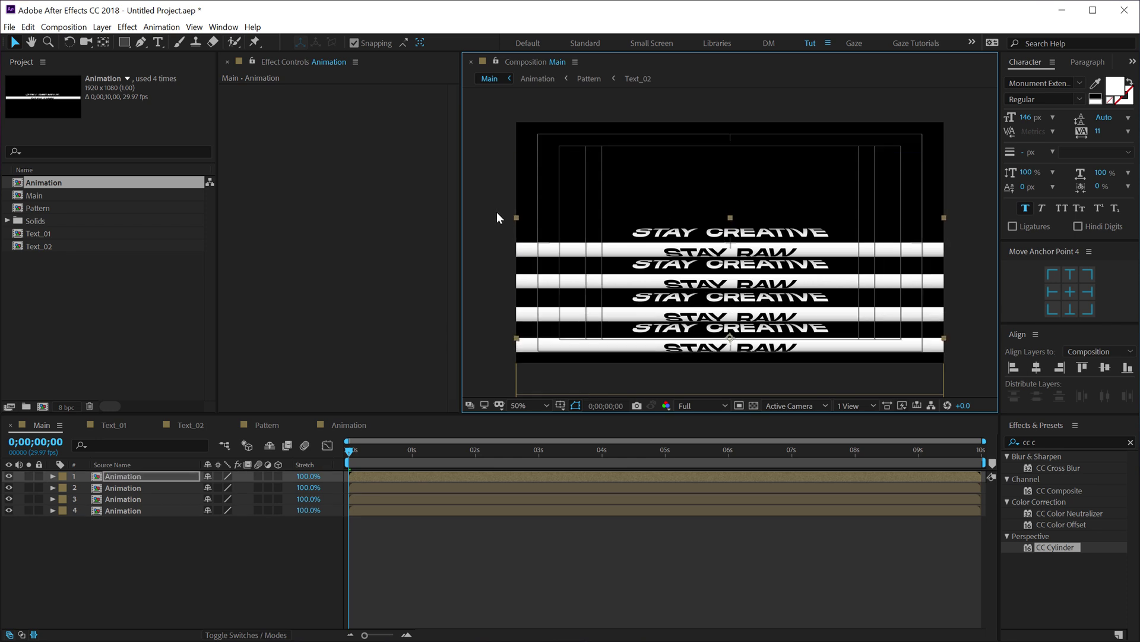
drag(498, 218, 730, 277)
key(apostrophe)
key(ctrl+shift+a)
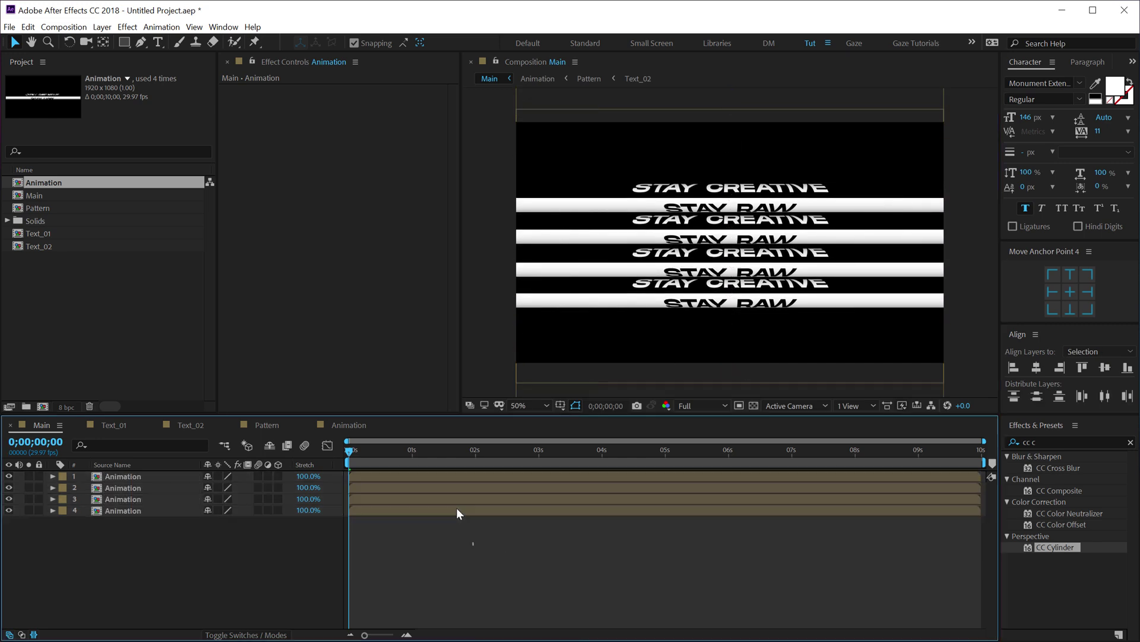
key(space)
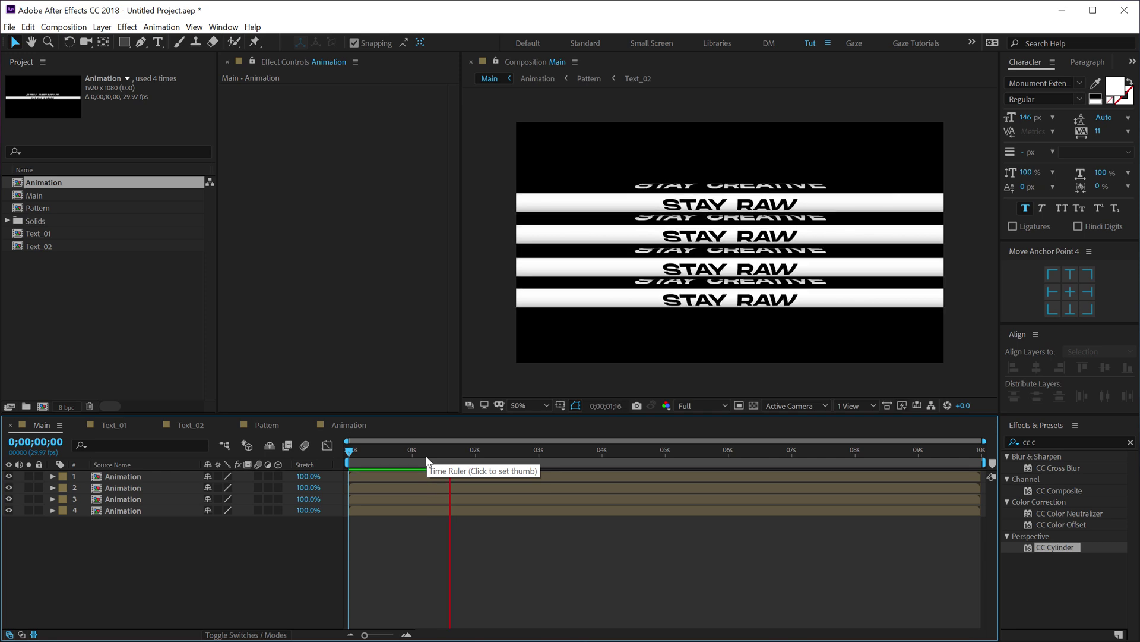
drag(452, 457, 322, 464)
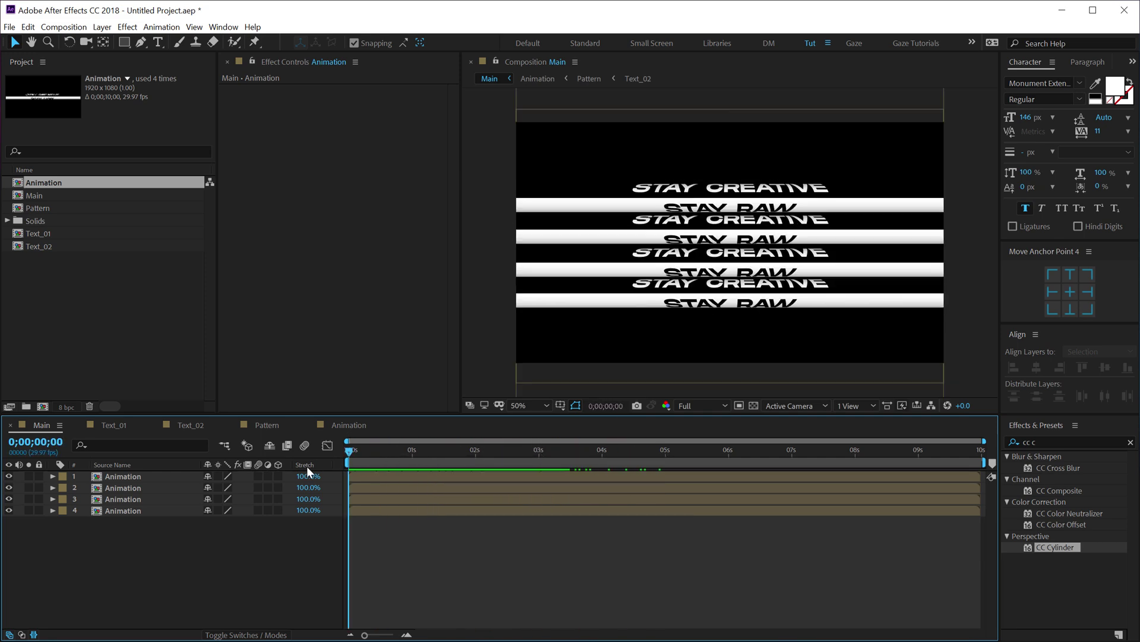
- Delete the bottom two Animation layers and move the top layer below the other
click(127, 475)
click(133, 486)
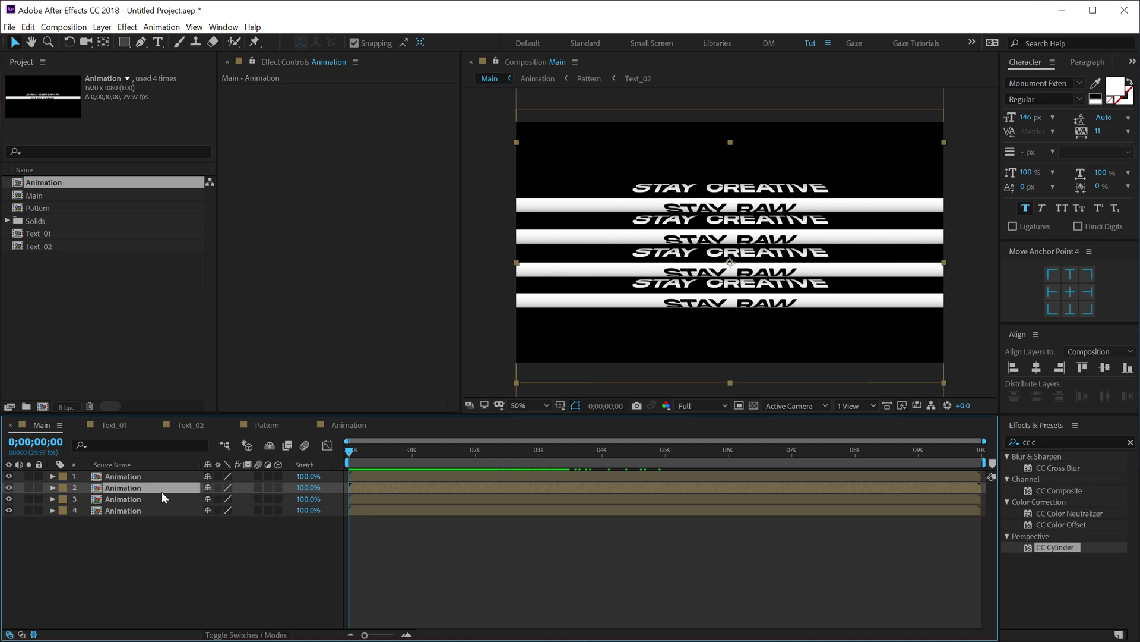
drag(99, 526, 130, 501)
key(Delete)
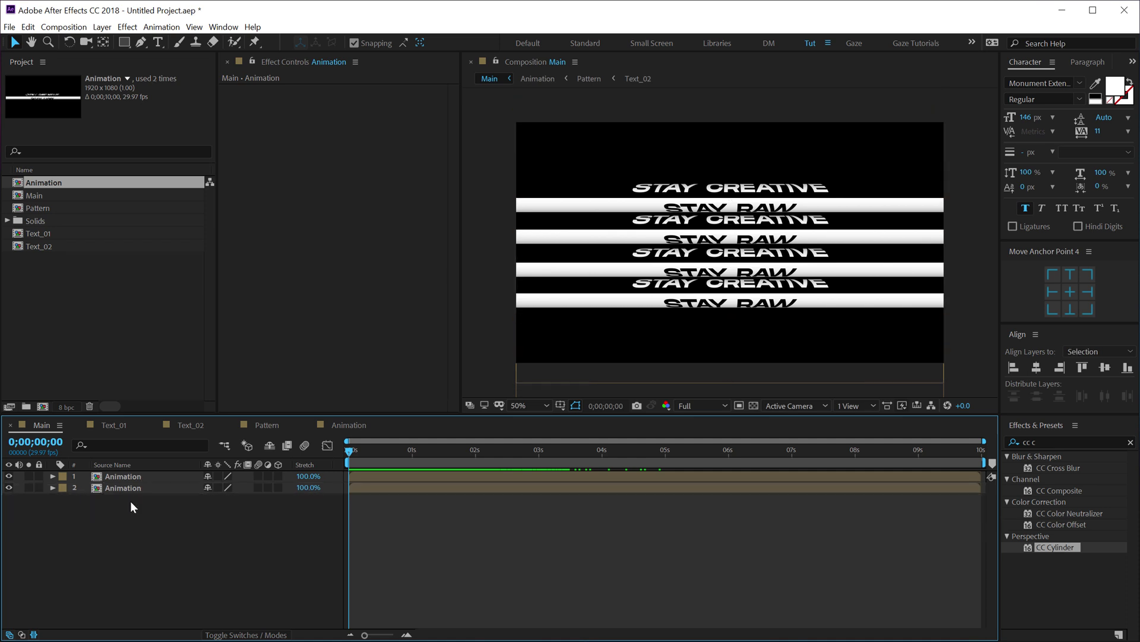
click(136, 486)
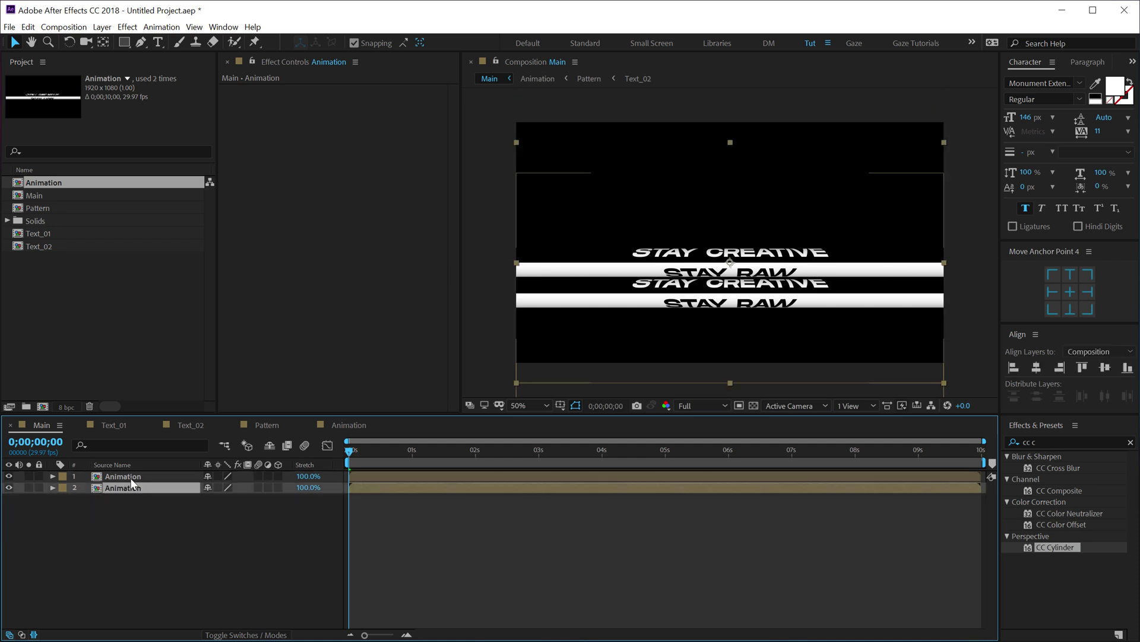
drag(130, 477, 141, 519)
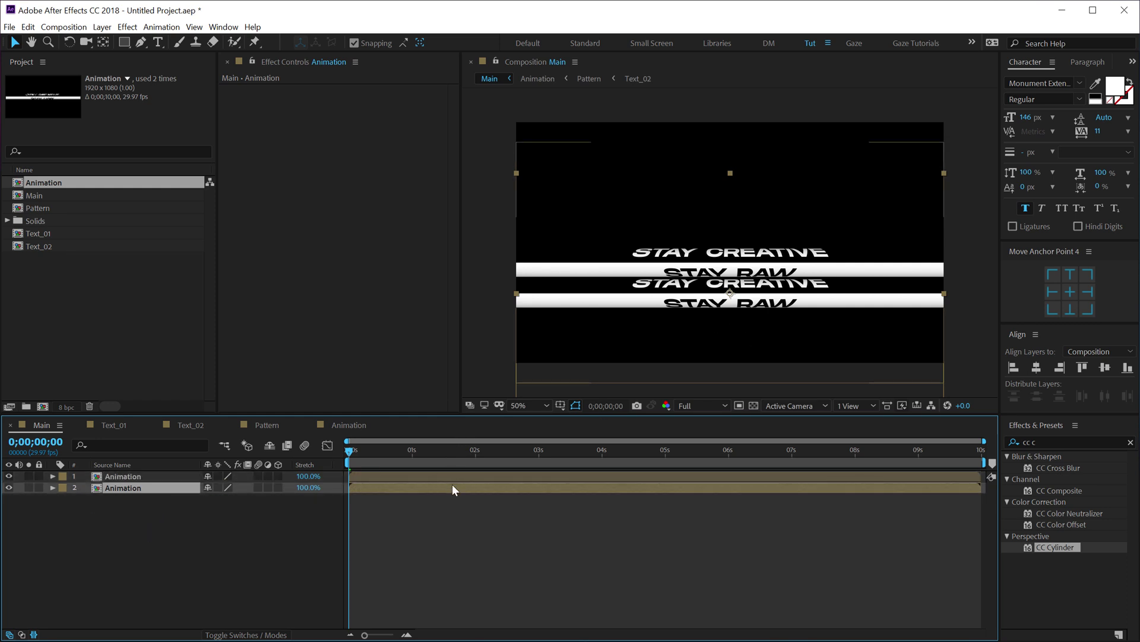
- Offset the lower Animation copy to start about one second later
drag(414, 454, 490, 494)
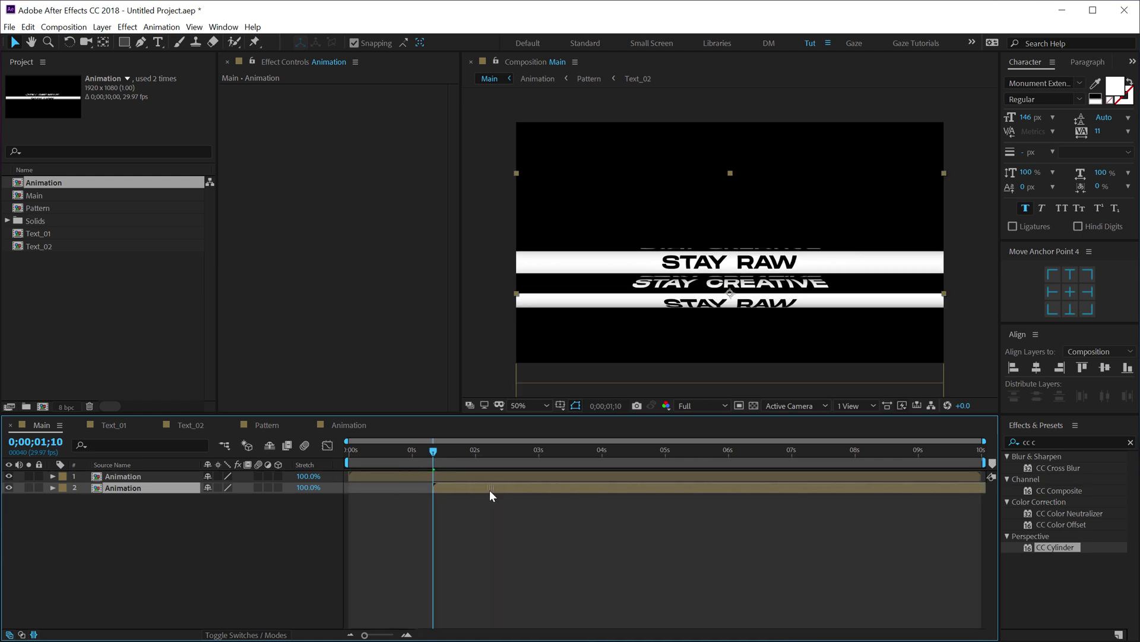
drag(437, 452, 463, 483)
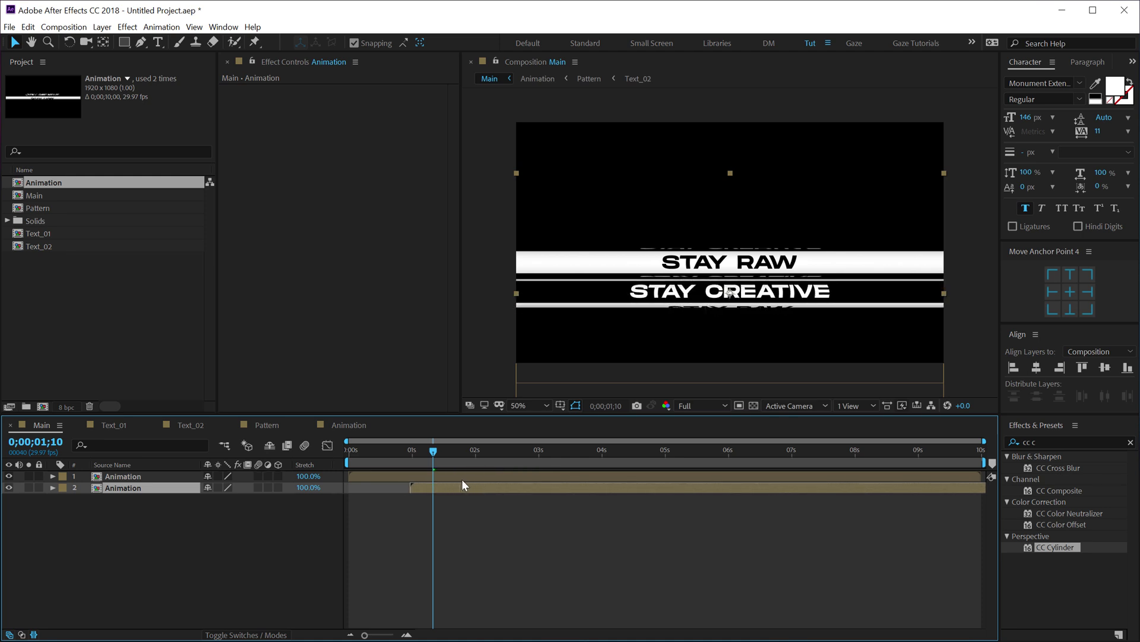
drag(462, 485, 570, 462)
- Duplicate both Animation layers and shift the new copies later in time and lower in frame
click(145, 508)
key(ctrl+a)
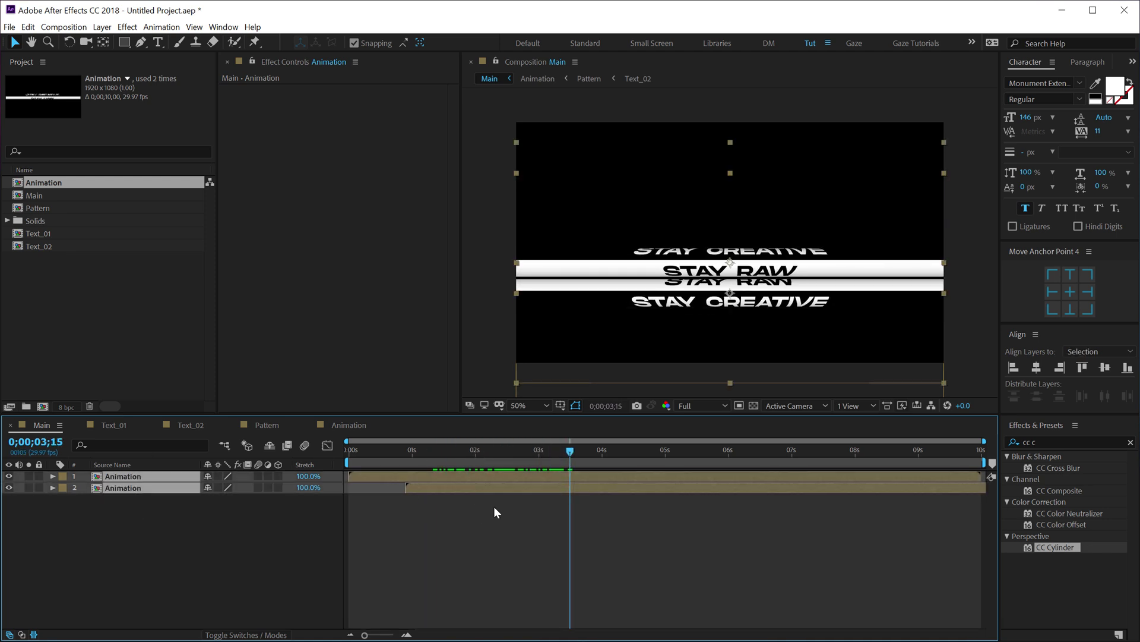
key(ctrl+d)
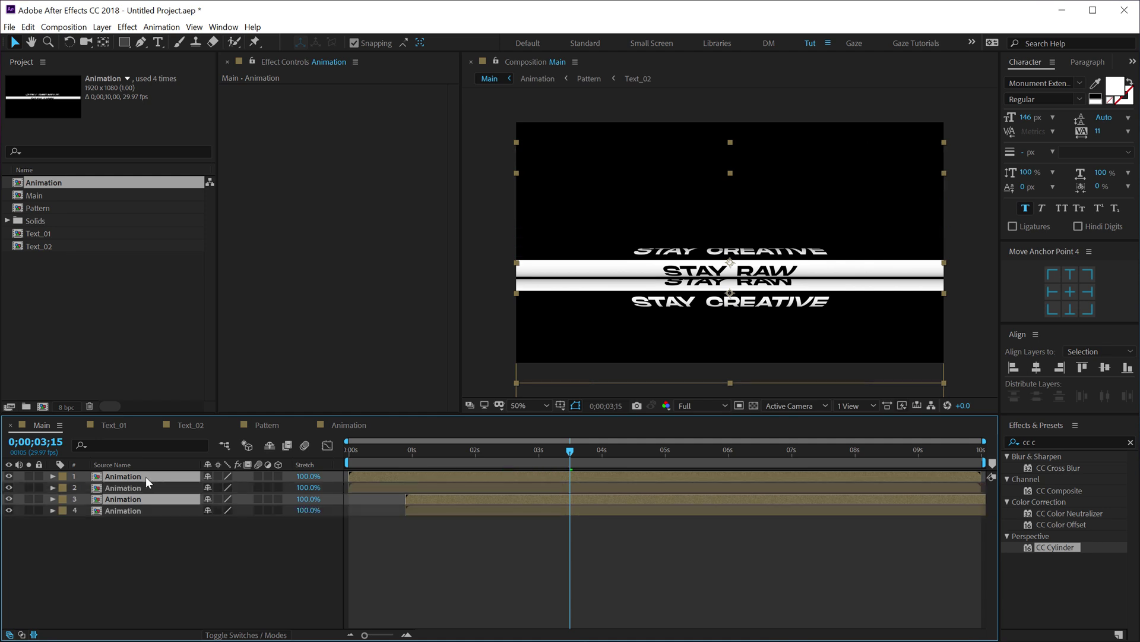
drag(216, 565, 149, 498)
drag(438, 500, 565, 501)
drag(722, 279, 723, 341)
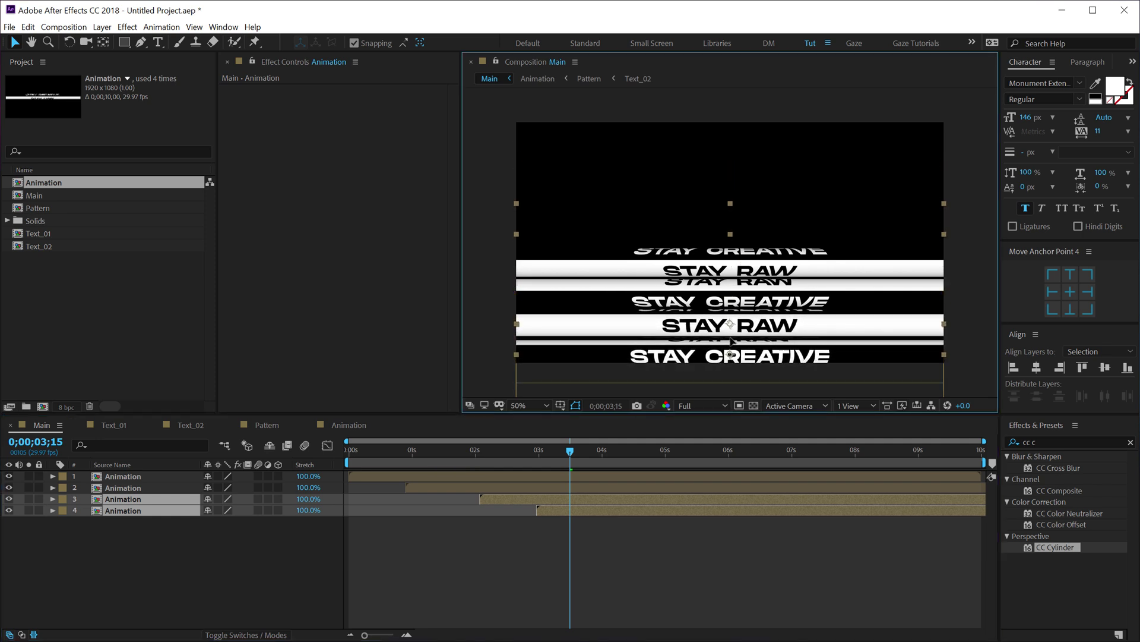
- Recentre all four layers, start the work area at 3;15, and preview
drag(143, 563, 21, 472)
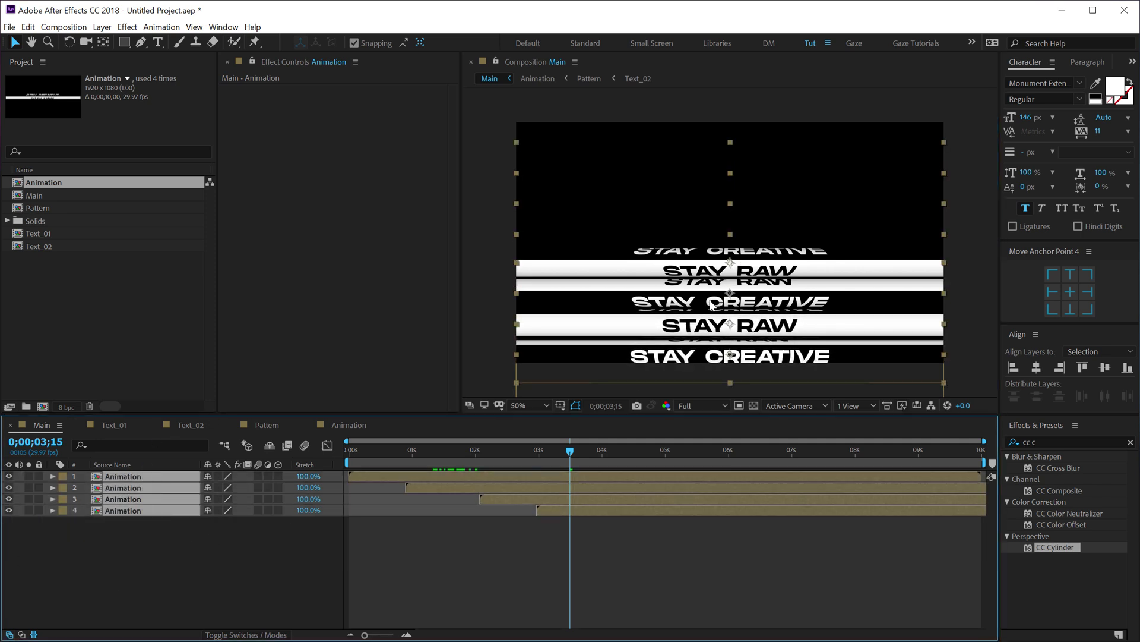
drag(716, 305, 722, 242)
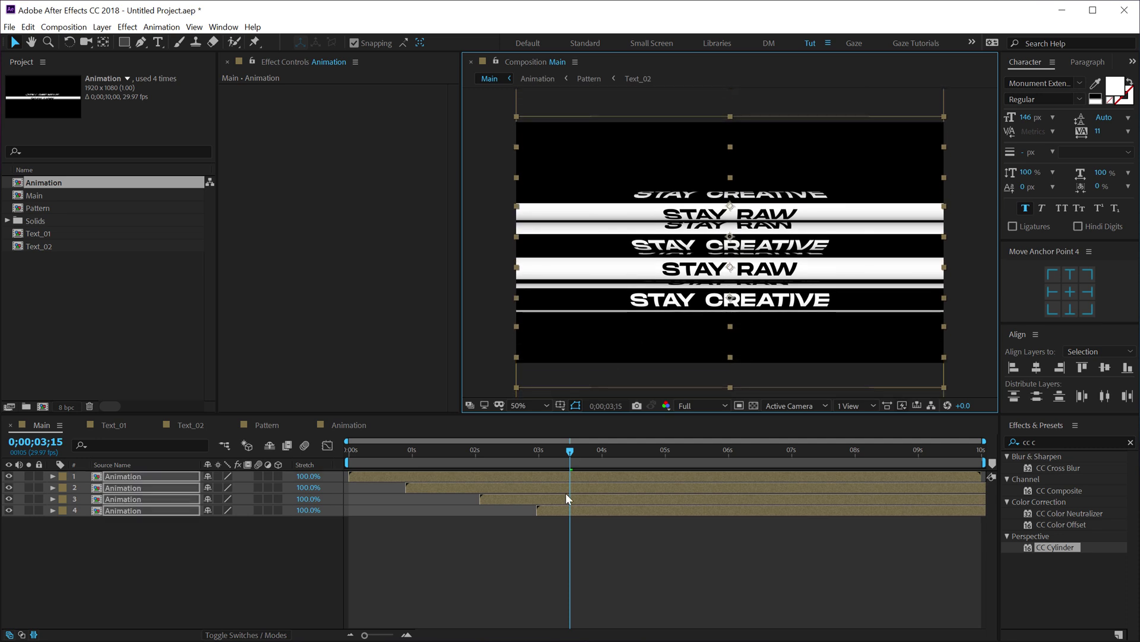
click(556, 535)
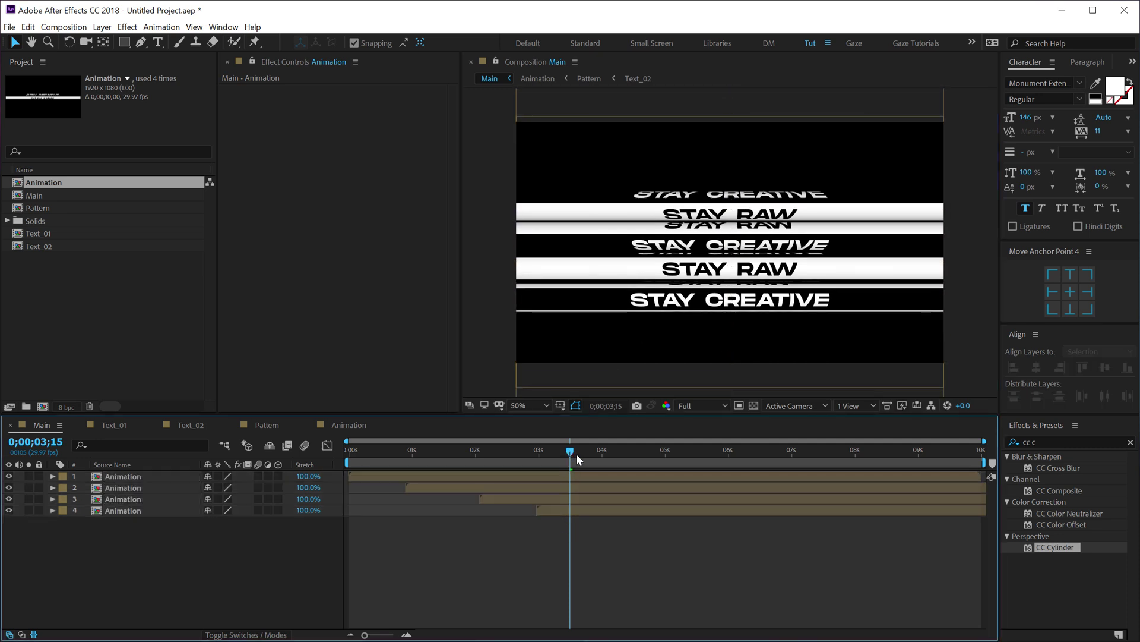
key(b)
key(space)
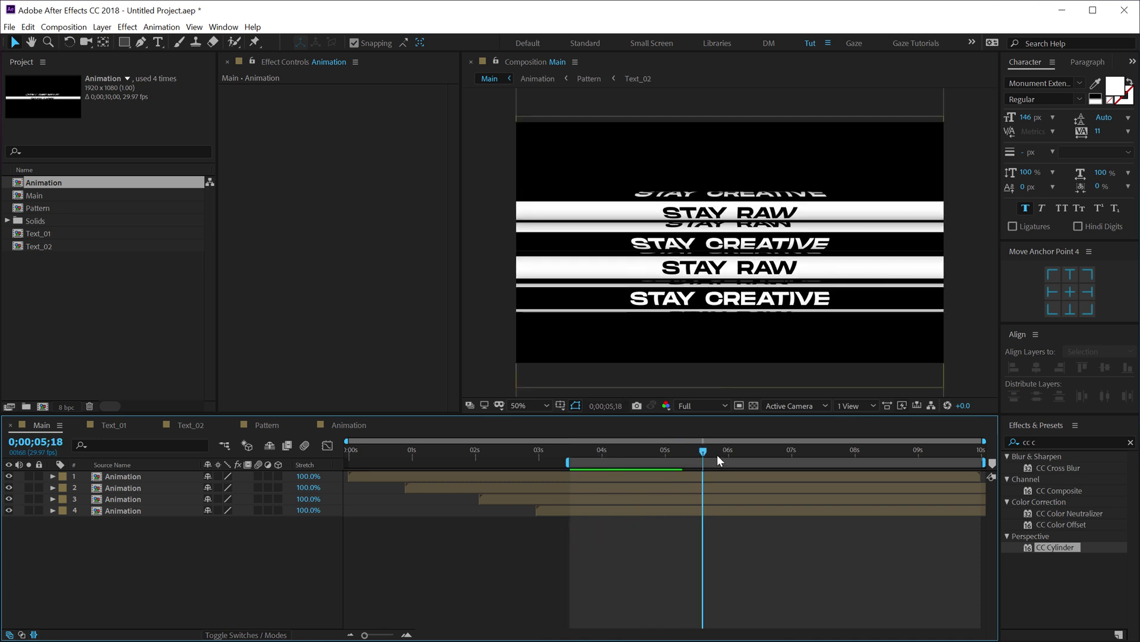
- Apply Turbulent Displace to the top Animation layer and solo it
click(130, 480)
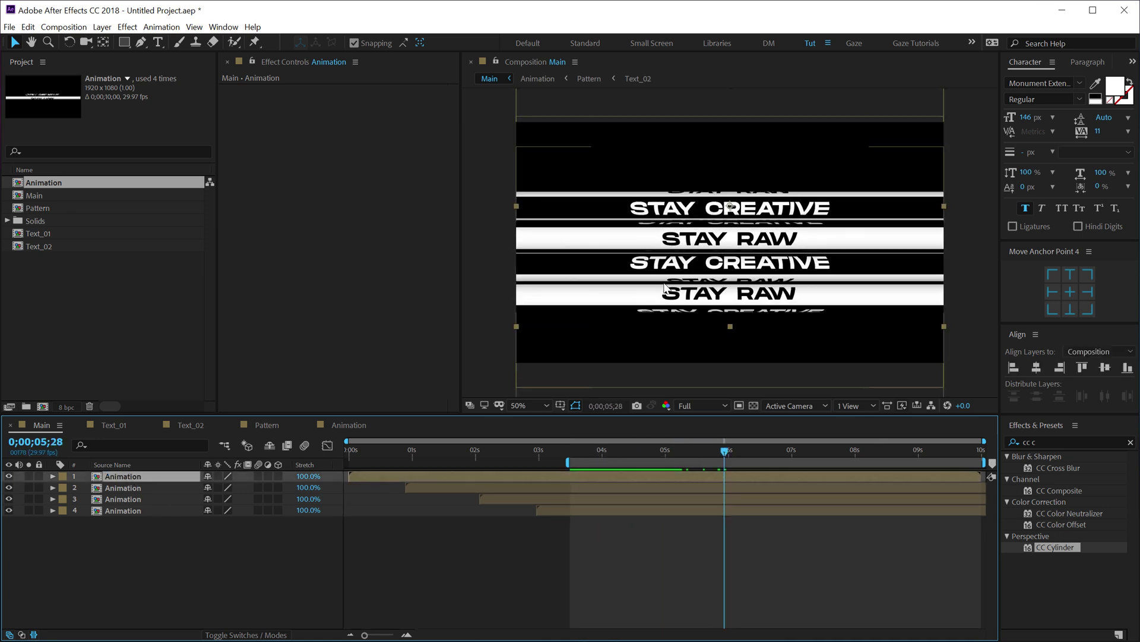
click(1048, 442)
text(tur)
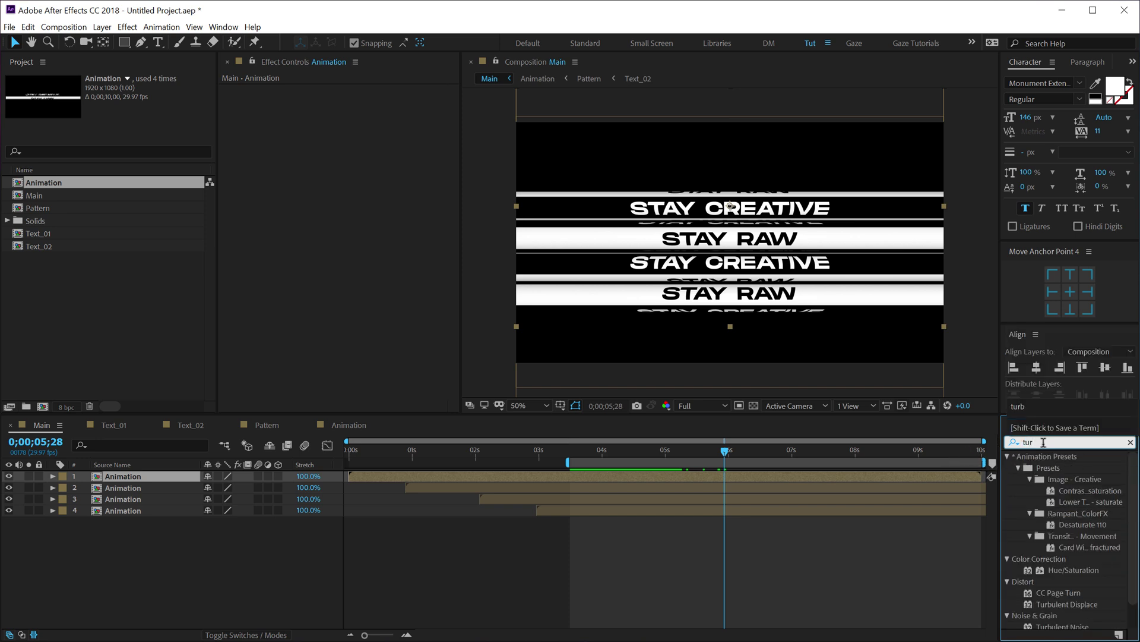
text(b)
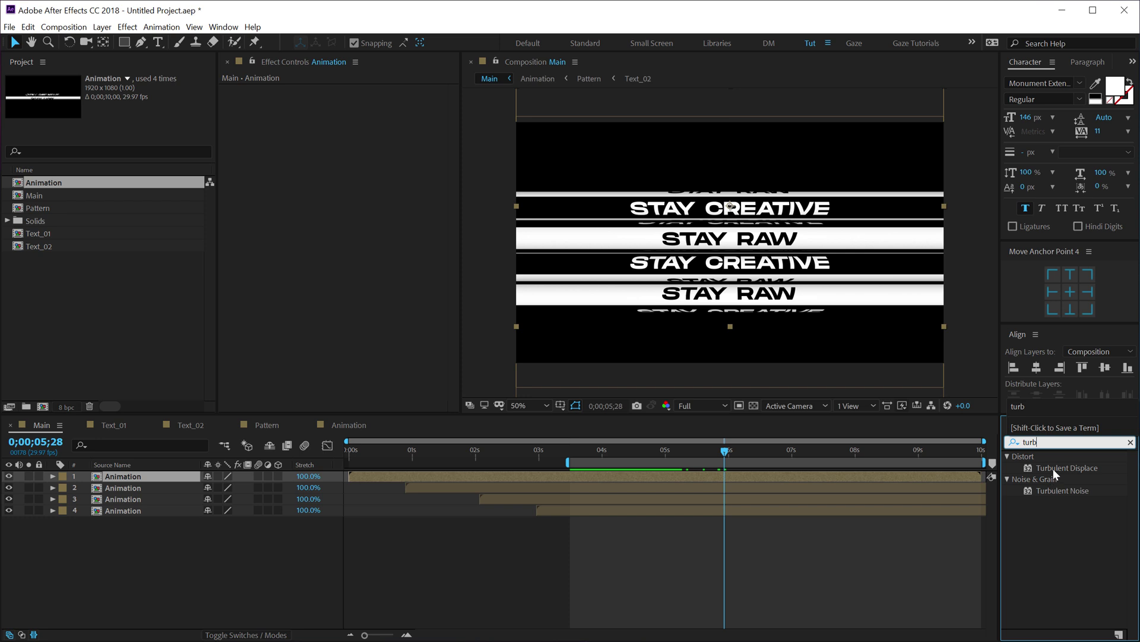
double_click(1053, 468)
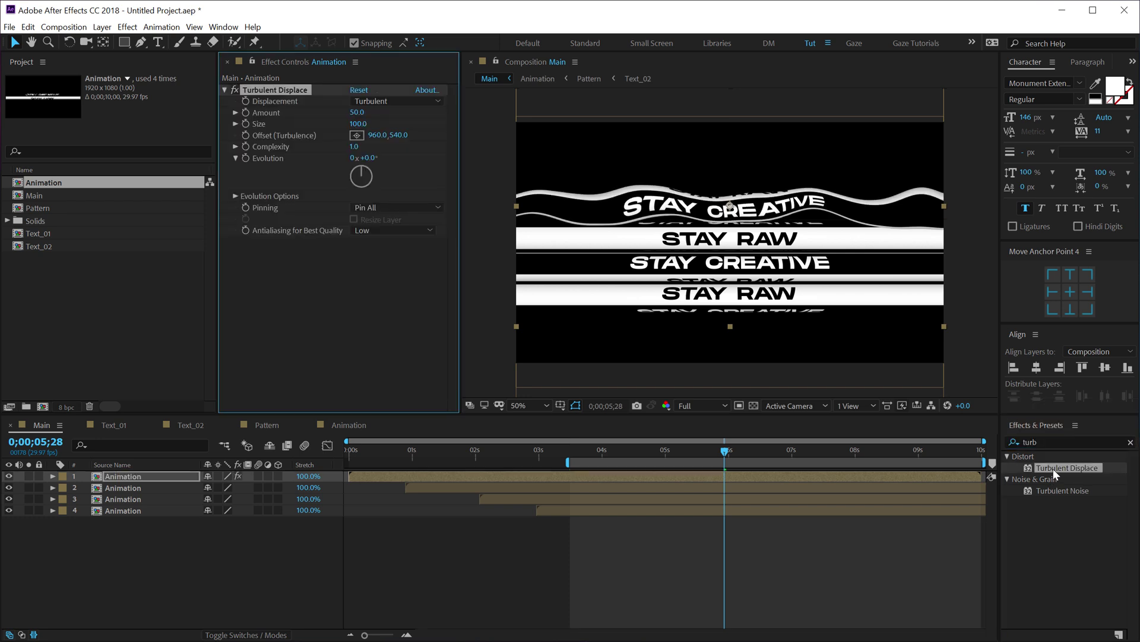
click(28, 477)
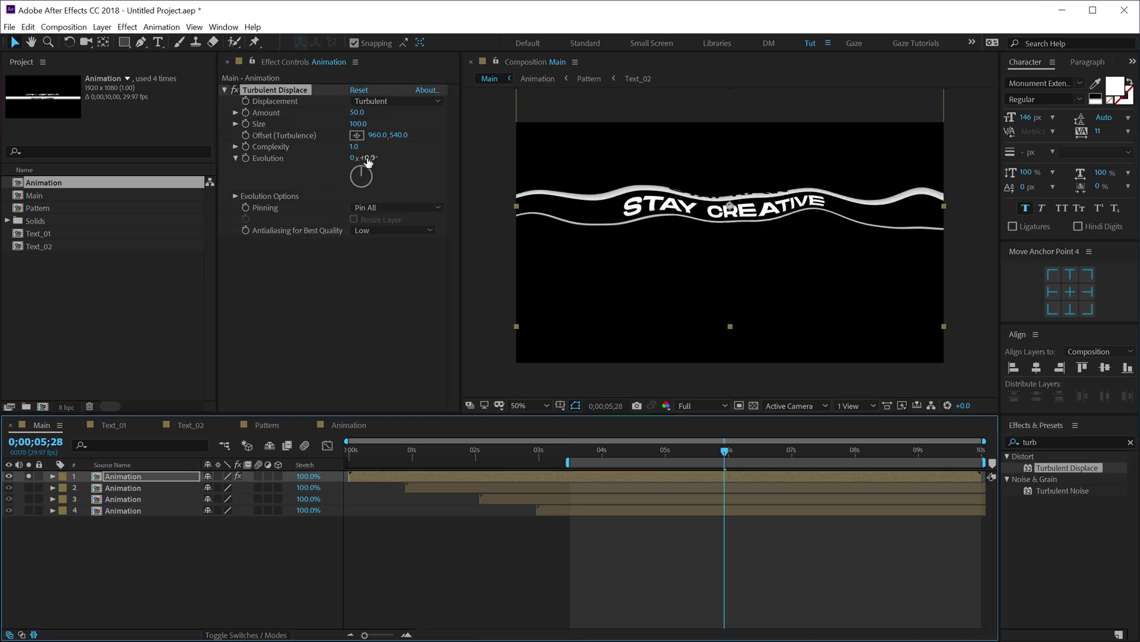
- Drive Turbulent Displace's Evolution with the expression time*100
drag(368, 161, 276, 171)
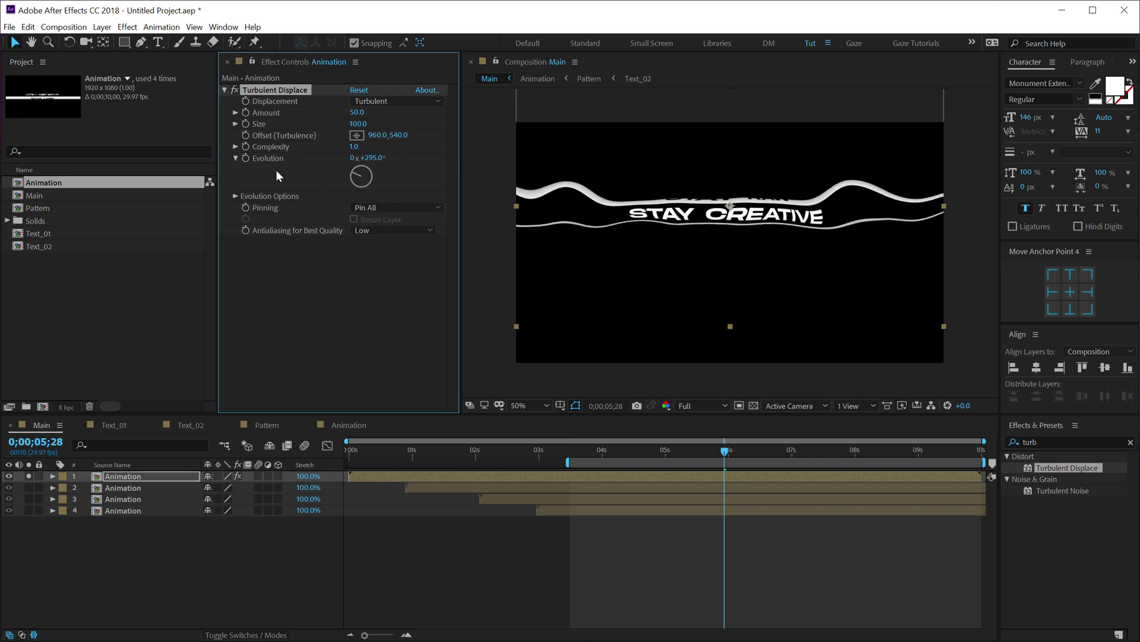
alt+click(245, 159)
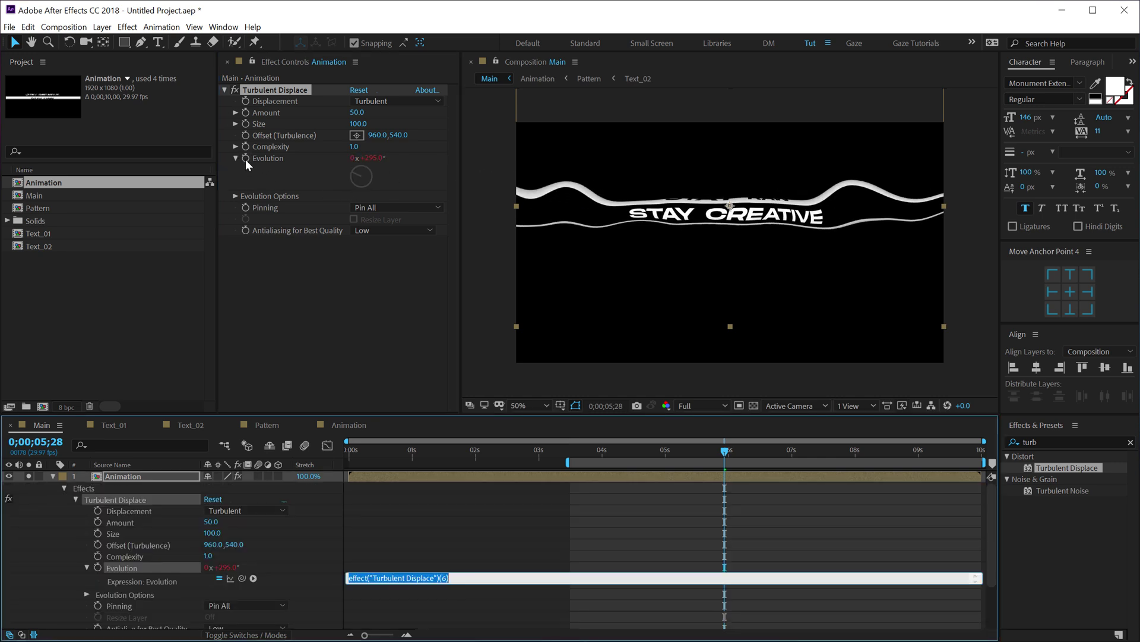
text(tim)
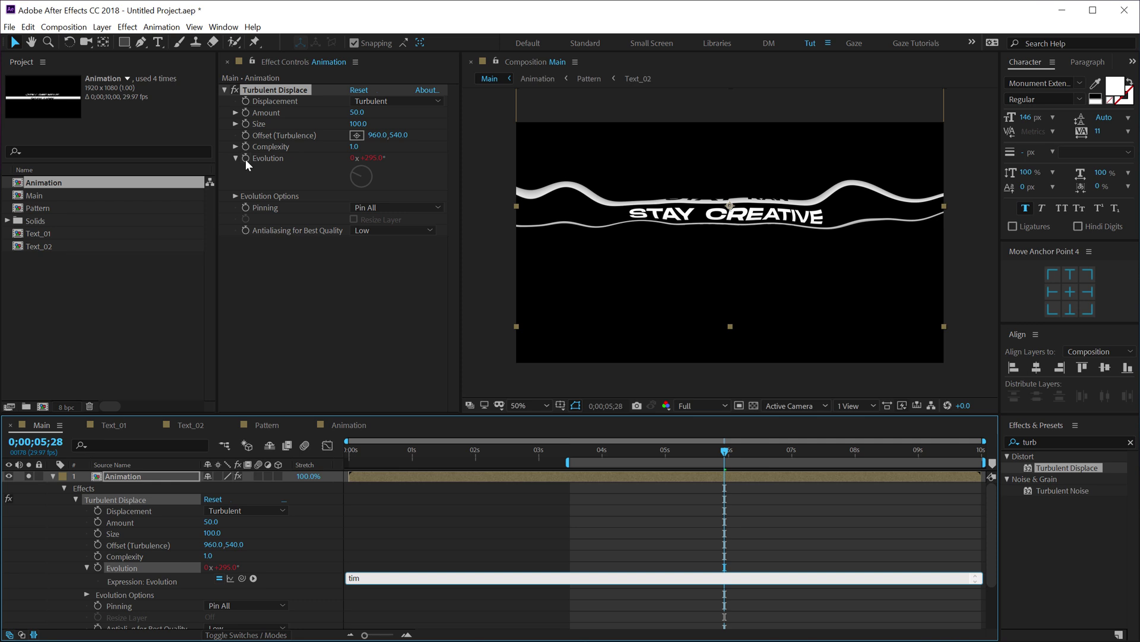
text(e*100)
click(513, 505)
- Preview the animated warp at lower resolution, then collapse the layer's effect properties
key(space)
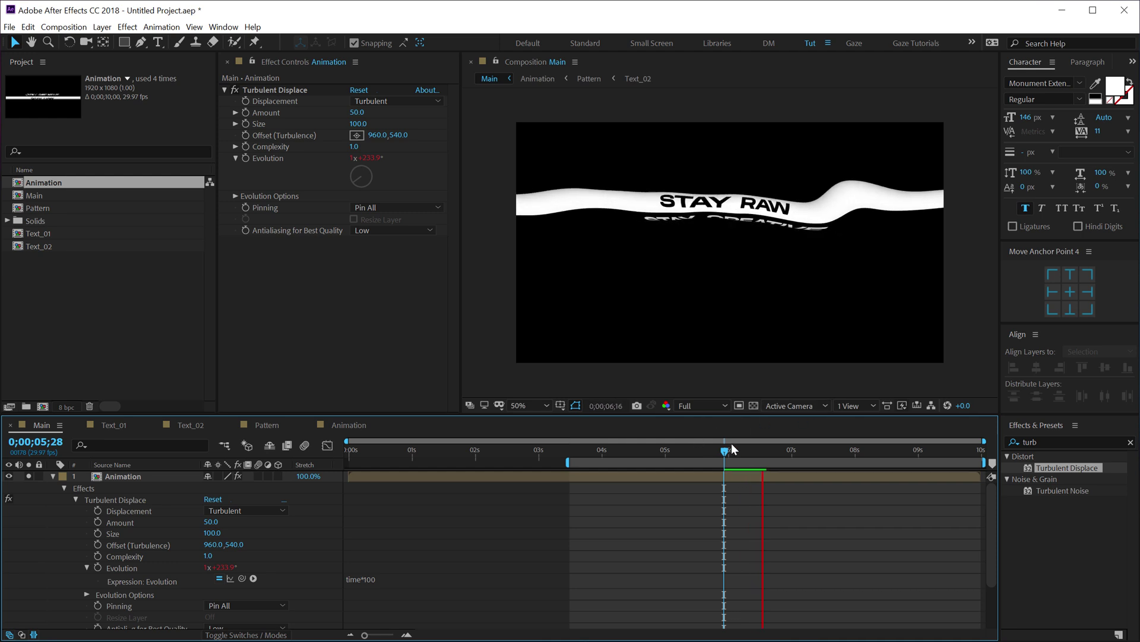
click(703, 407)
click(732, 452)
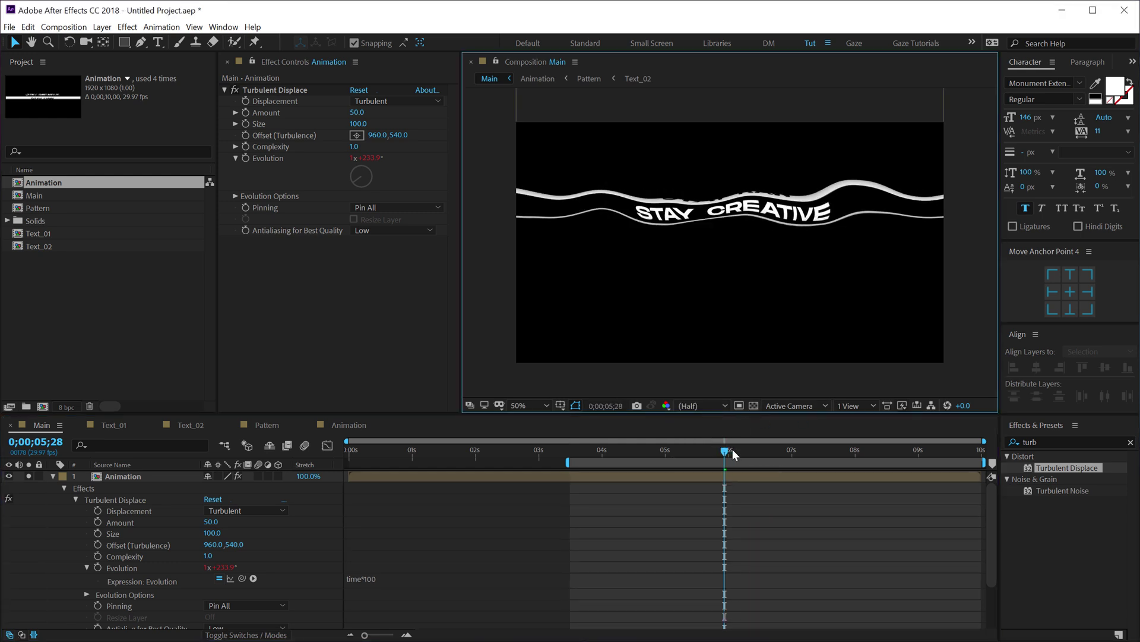
key(space)
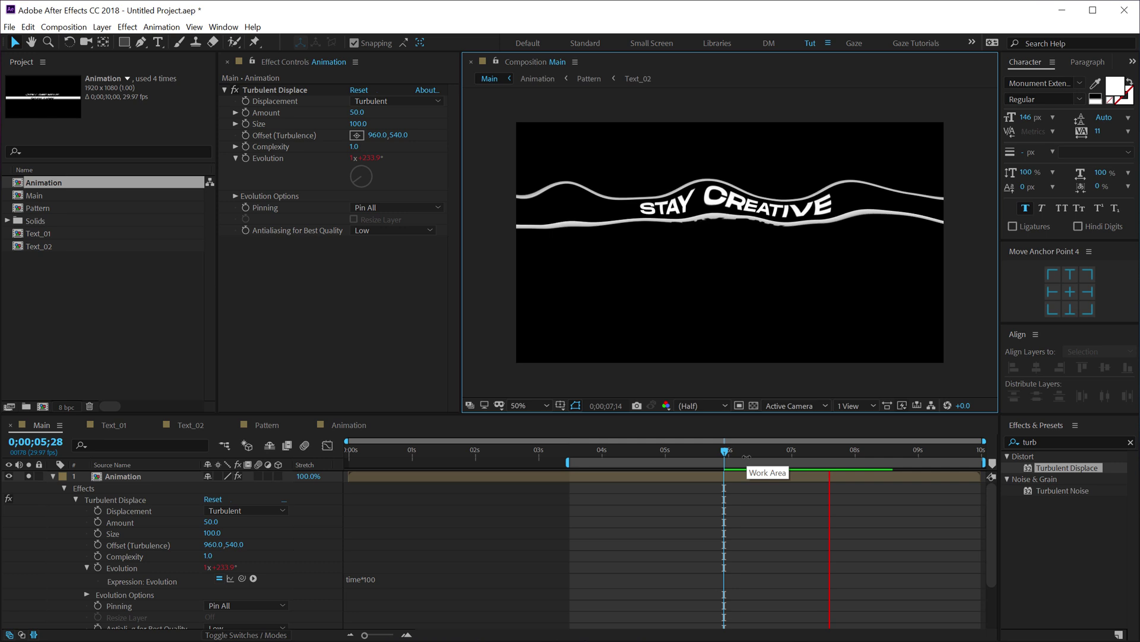
key(space)
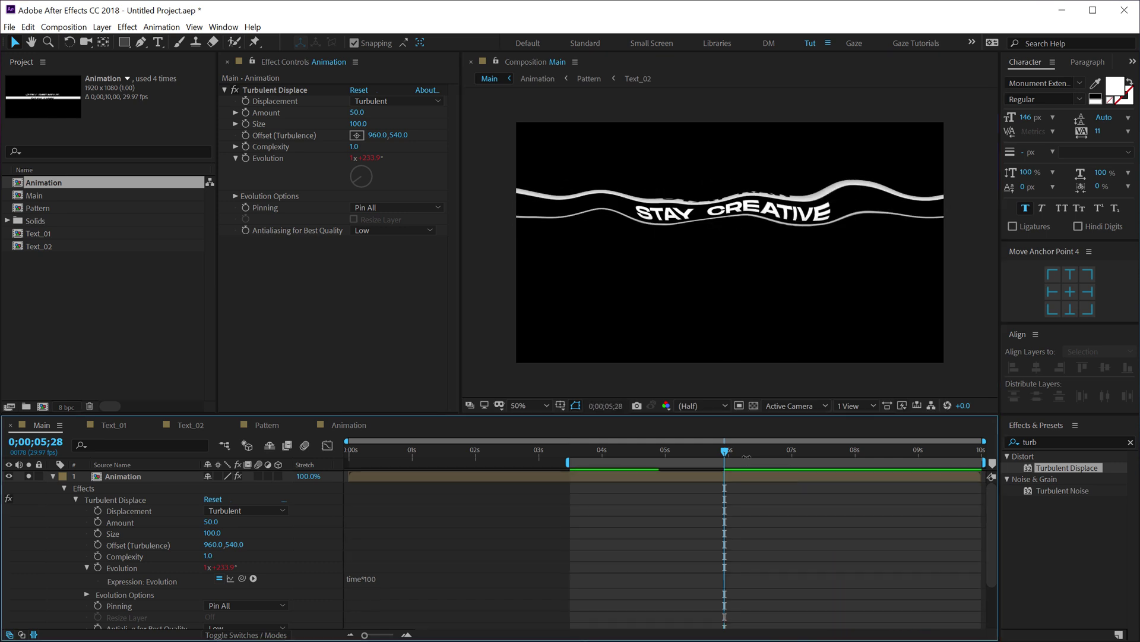
click(121, 475)
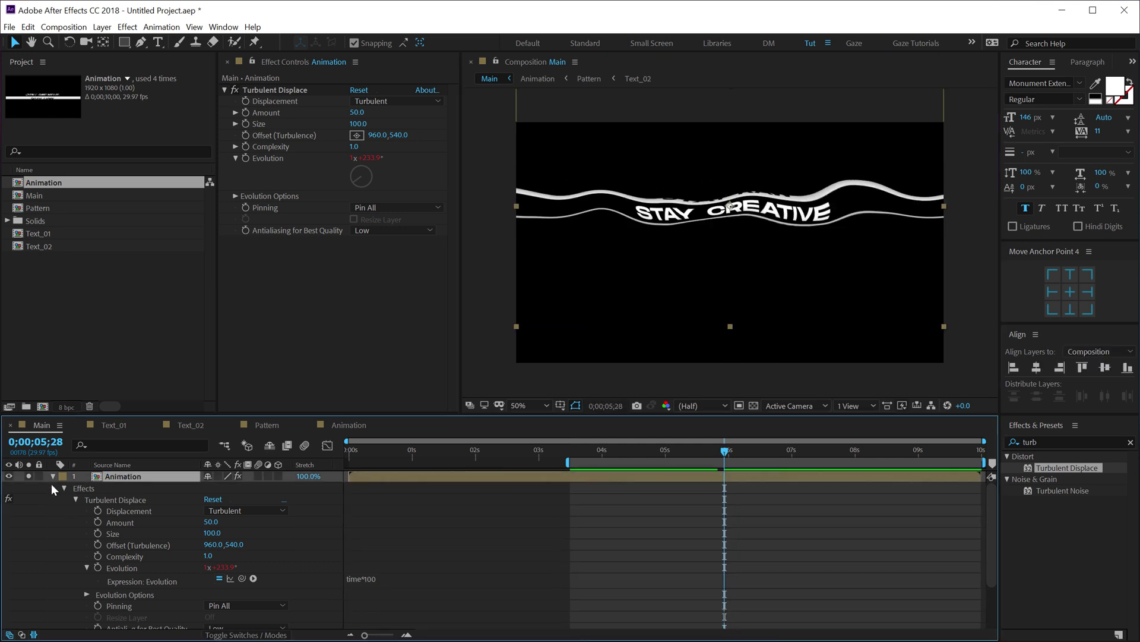
click(52, 478)
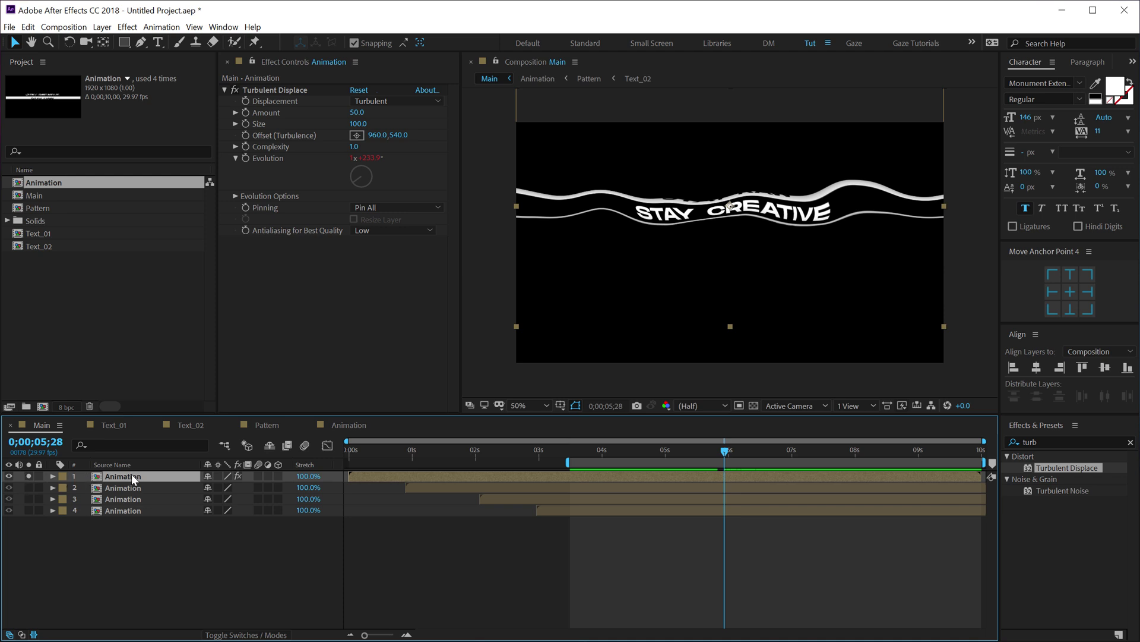
- Scale the top layer to 151%, restore Full preview resolution, and scrub to check the warp
key(s)
drag(225, 487, 708, 450)
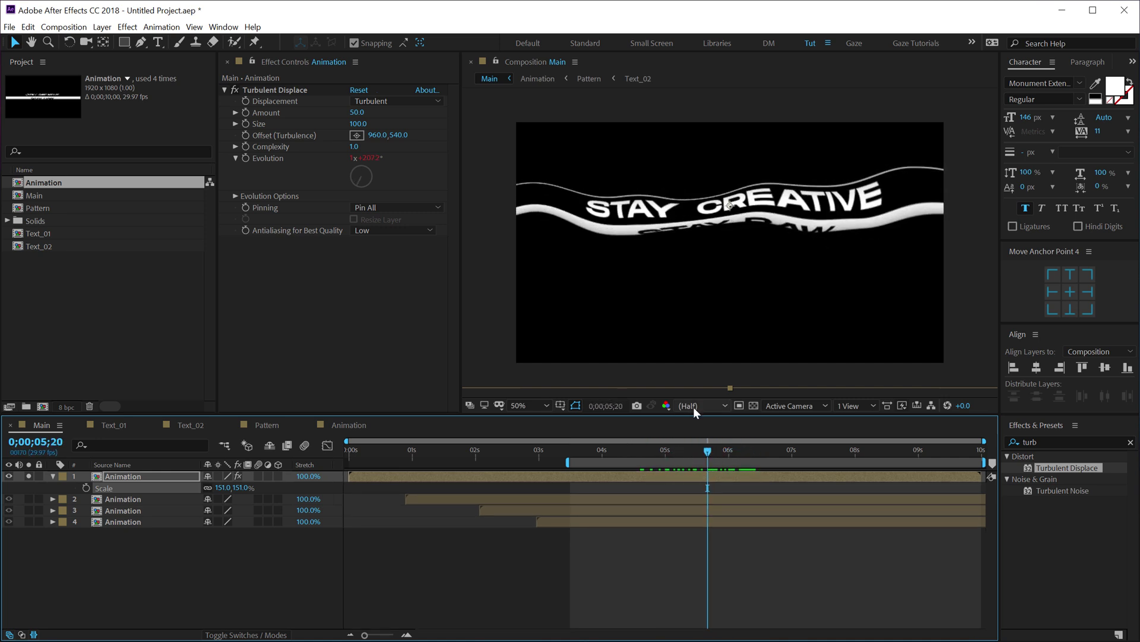
click(694, 406)
click(693, 408)
click(694, 407)
click(692, 453)
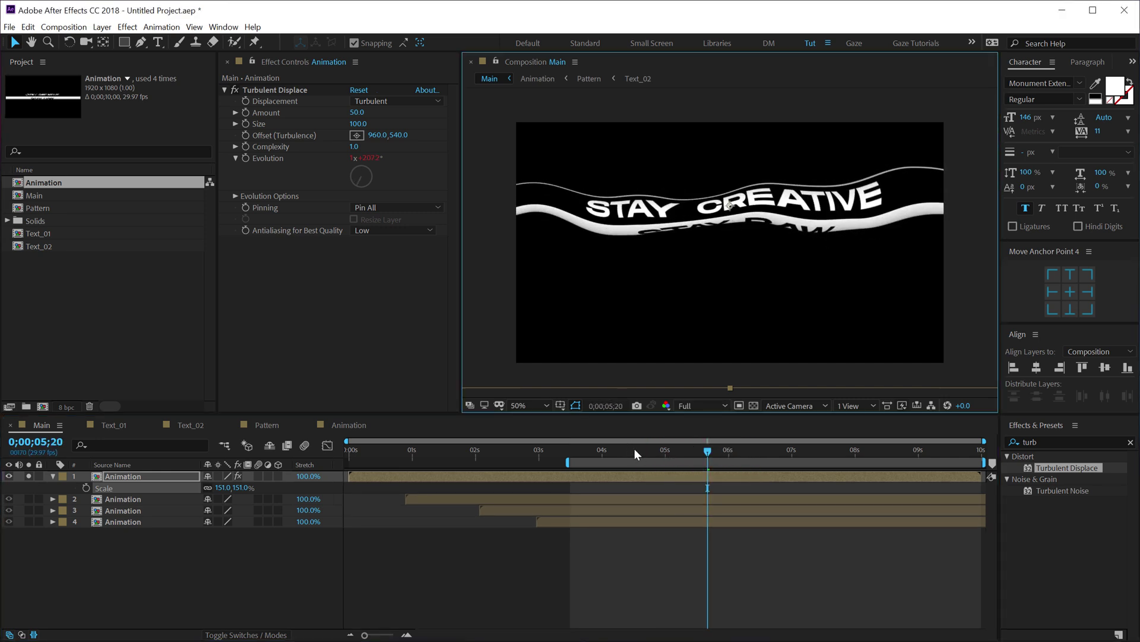
drag(634, 450, 841, 450)
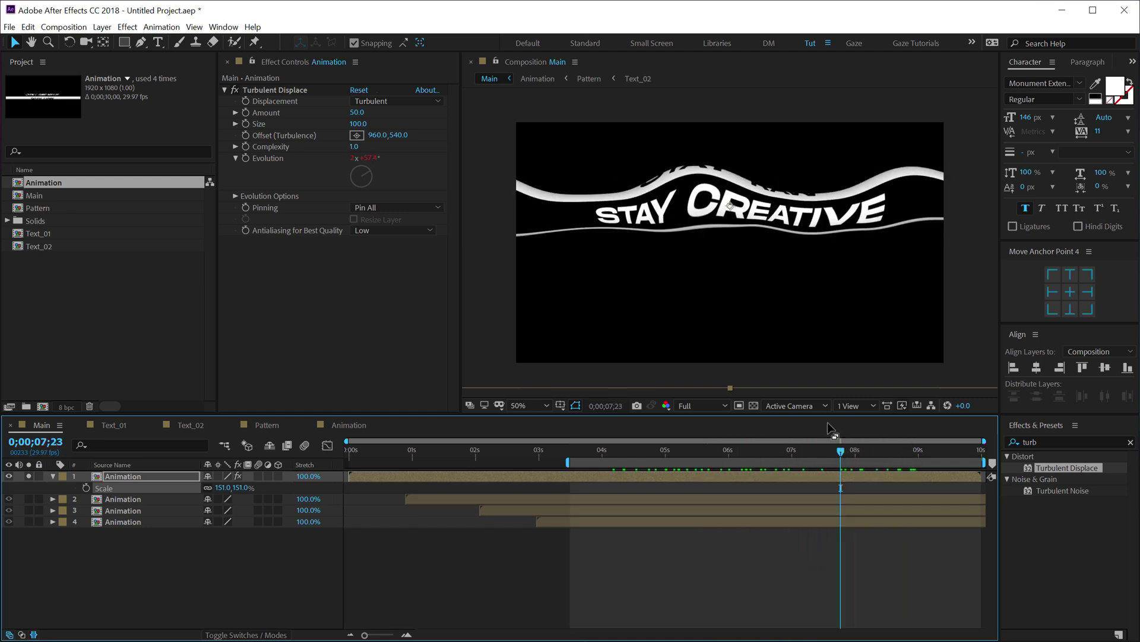